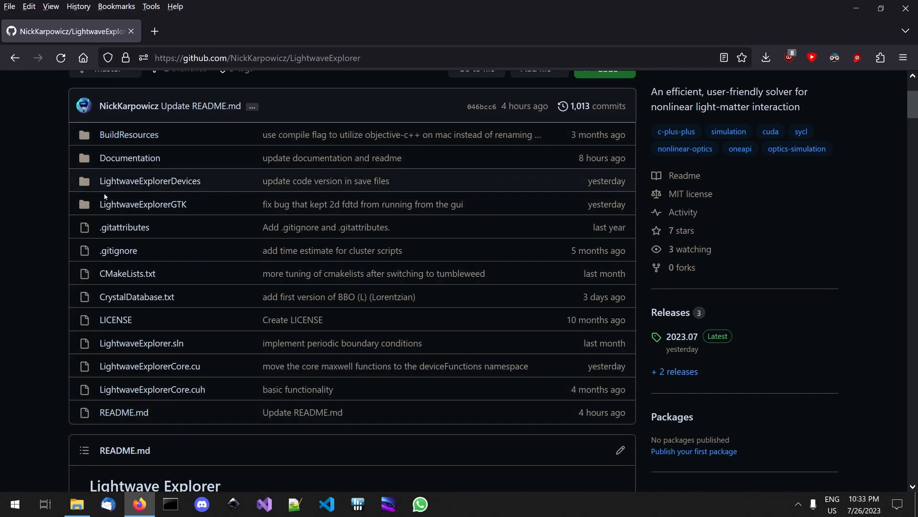
Download LightwaveExplorerWin64.7z from the DataShare volume linked in the README's Windows installation section
{"action": "scroll", "coordinate": [48, 283], "scroll_direction": "down", "scroll_amount": 7}
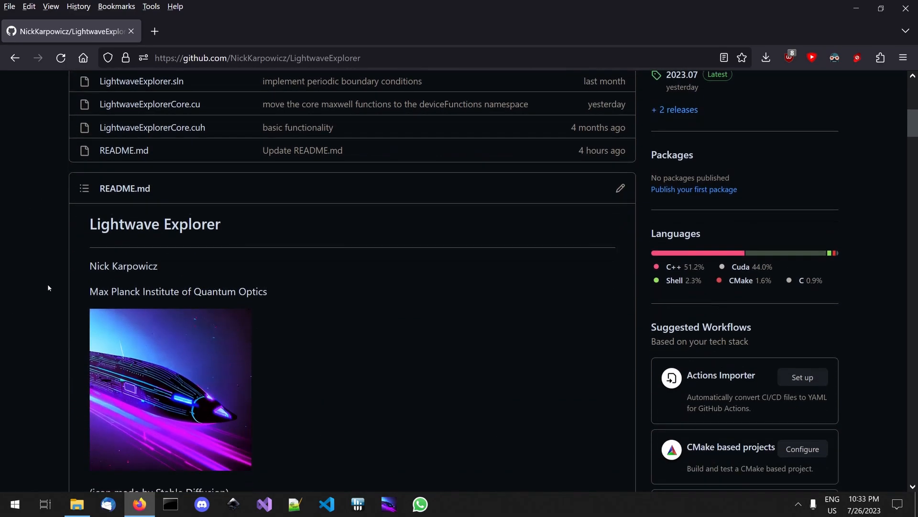
{"action": "scroll", "coordinate": [49, 277], "scroll_direction": "down", "scroll_amount": 13}
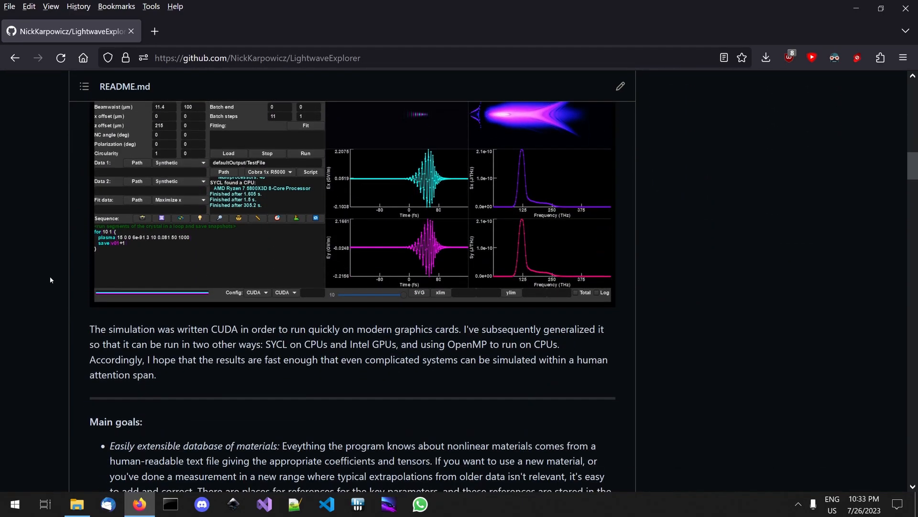
{"action": "scroll", "coordinate": [50, 279], "scroll_direction": "down", "scroll_amount": 9}
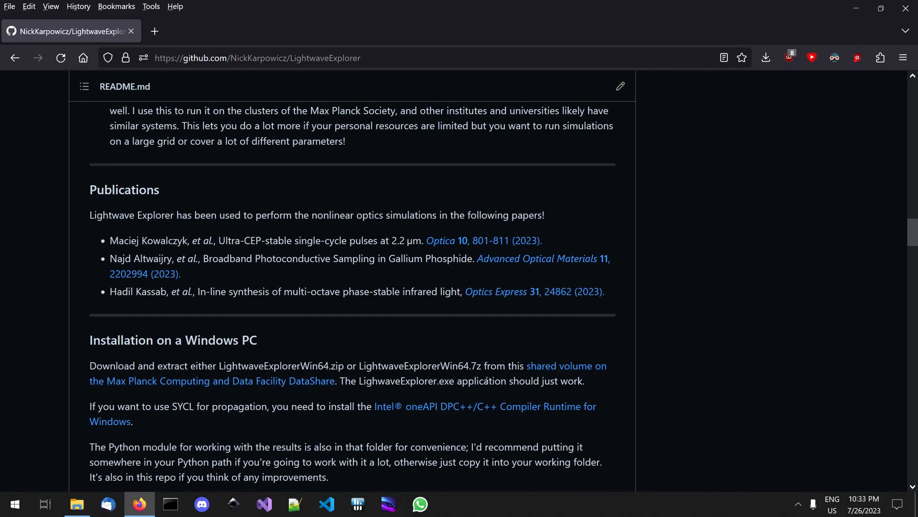
{"action": "left_click", "coordinate": [548, 367]}
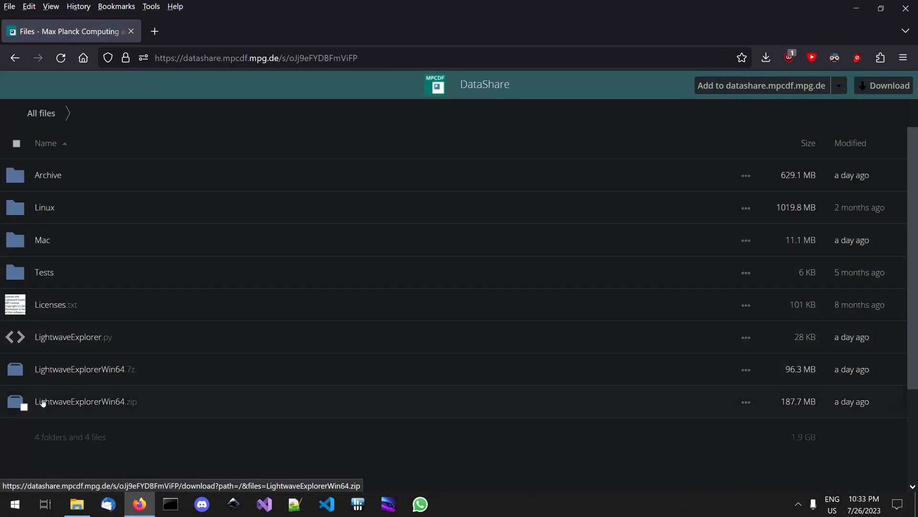
{"action": "left_click", "coordinate": [107, 370]}
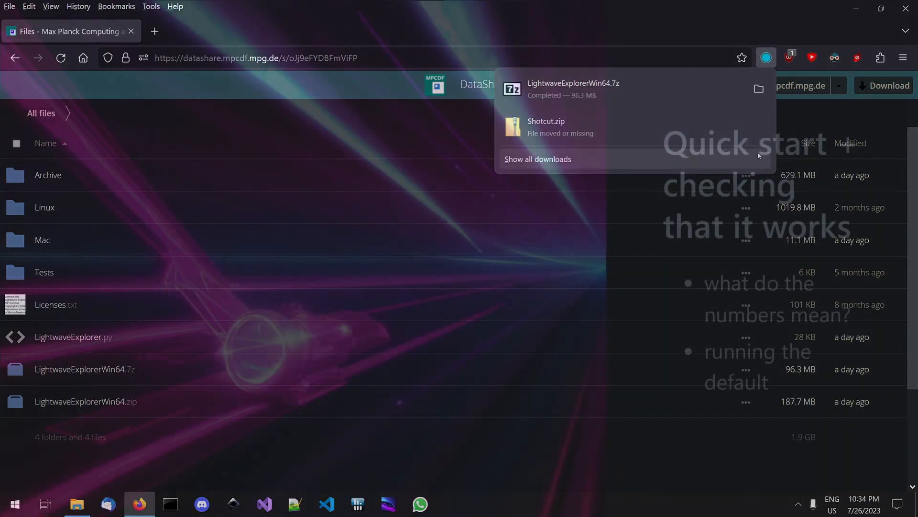
Extract the downloaded LightwaveExplorerWin64.7z archive into the Downloads folder with 7-Zip
{"action": "left_click", "coordinate": [759, 89]}
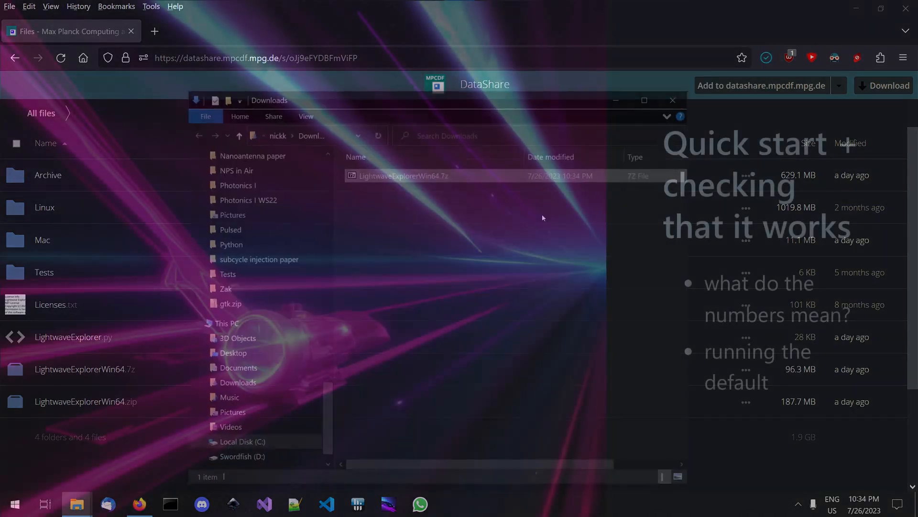
{"action": "right_click", "coordinate": [402, 175]}
{"action": "mouse_move", "coordinate": [459, 229]}
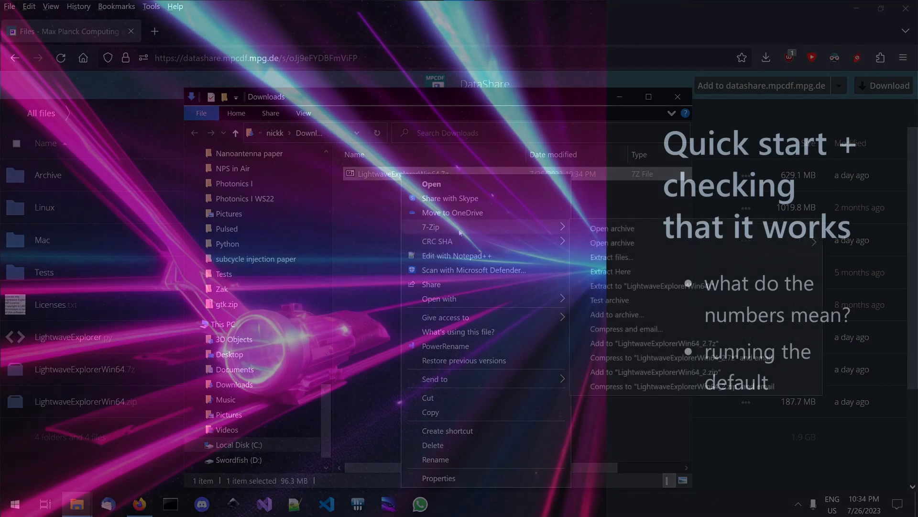
{"action": "left_click", "coordinate": [607, 271]}
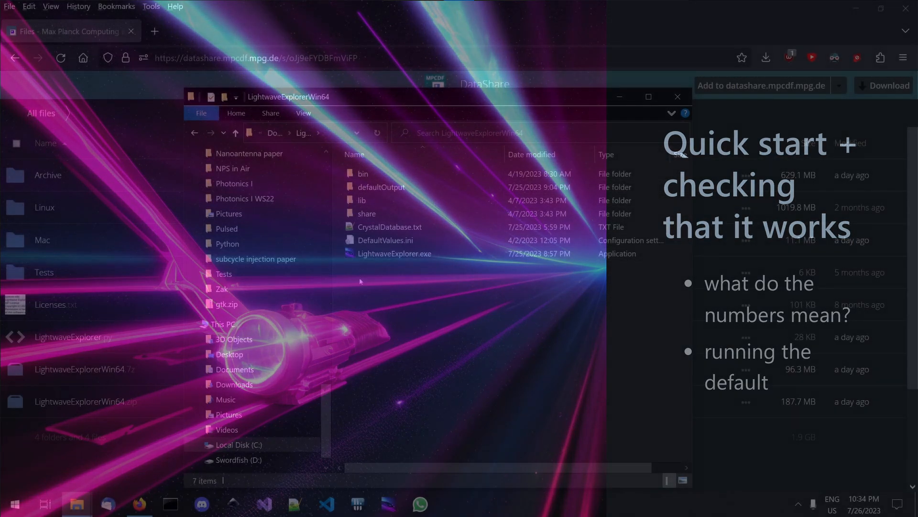
Launch LightwaveExplorer.exe from the extracted LightwaveExplorerWin64 folder and maximize its window
{"action": "double_click", "coordinate": [350, 254]}
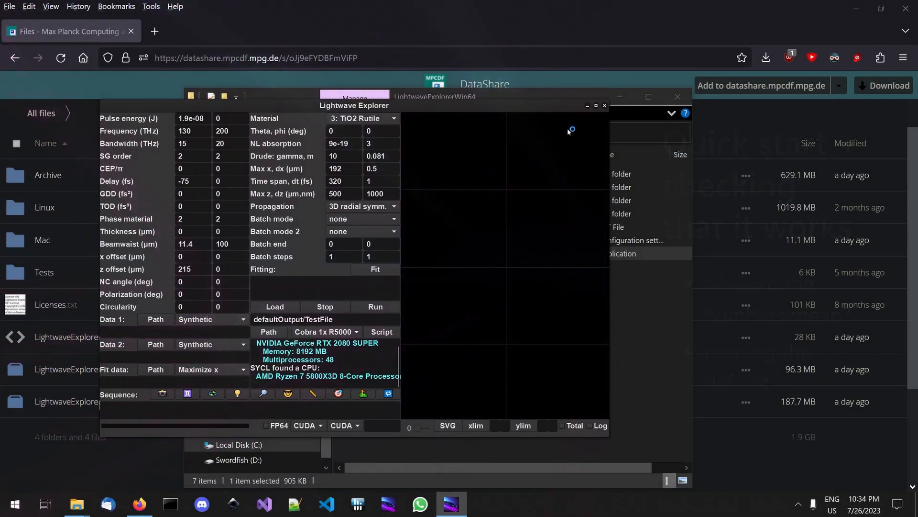
{"action": "left_click", "coordinate": [598, 106]}
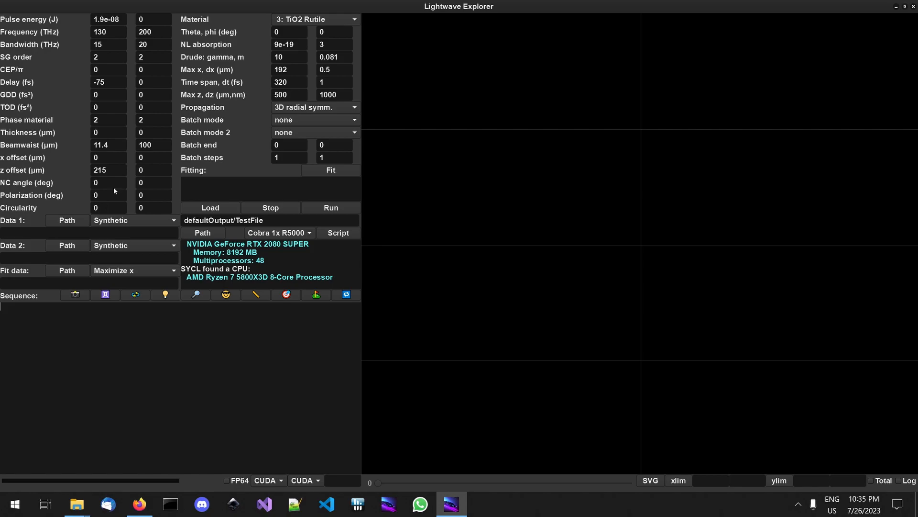
Examine the Data 1 source types, the x, time and z grid settings, and the available propagation modes
{"action": "left_click", "coordinate": [110, 222]}
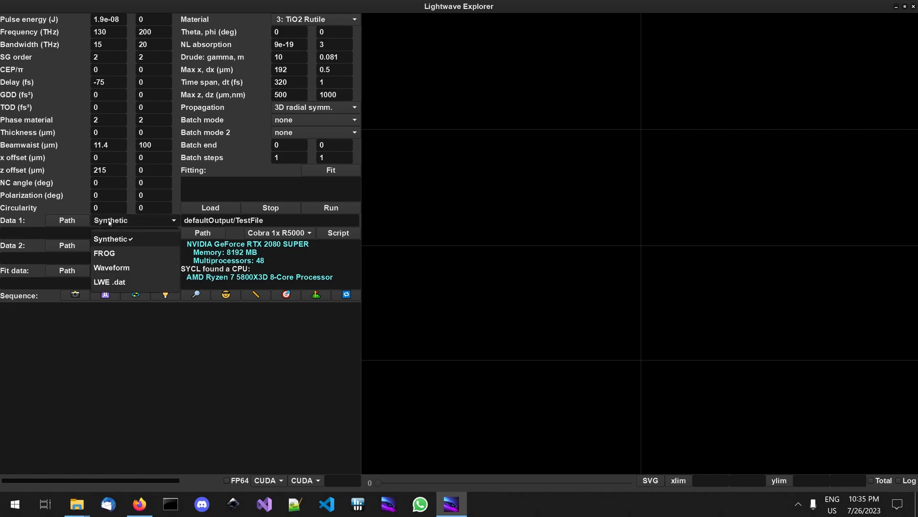
{"action": "left_click", "coordinate": [110, 222]}
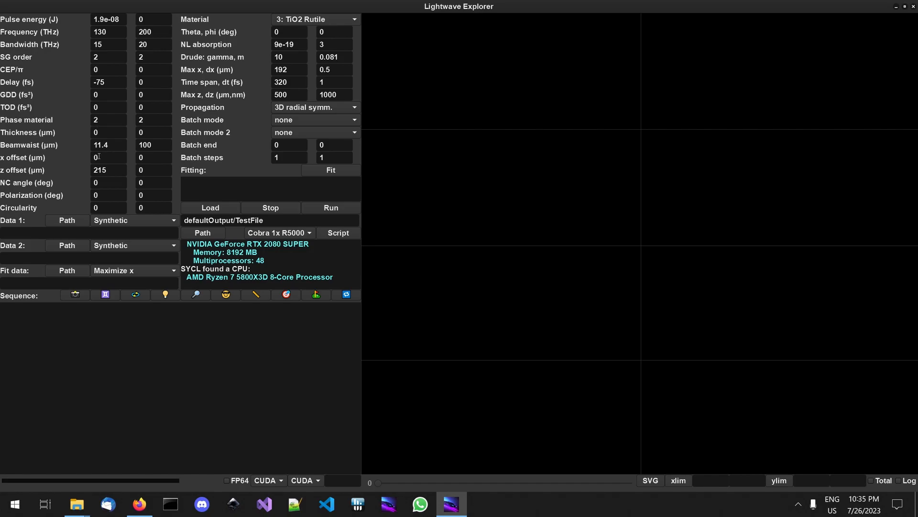
{"action": "left_click", "coordinate": [104, 221]}
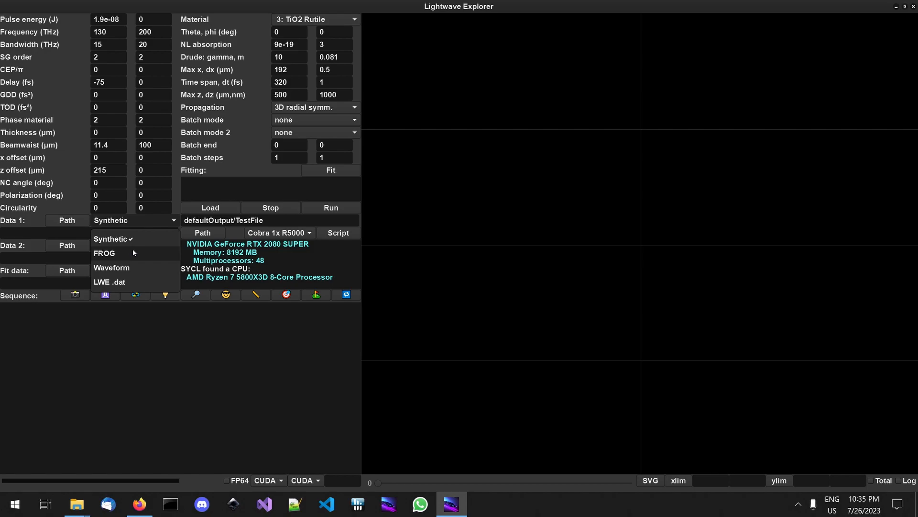
{"action": "left_click", "coordinate": [118, 222]}
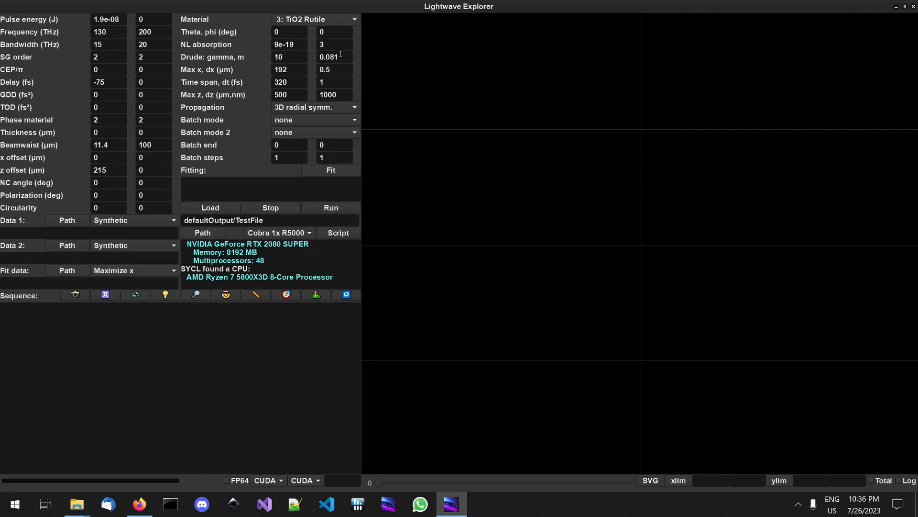
{"action": "left_click", "coordinate": [292, 72]}
{"action": "left_click", "coordinate": [342, 69]}
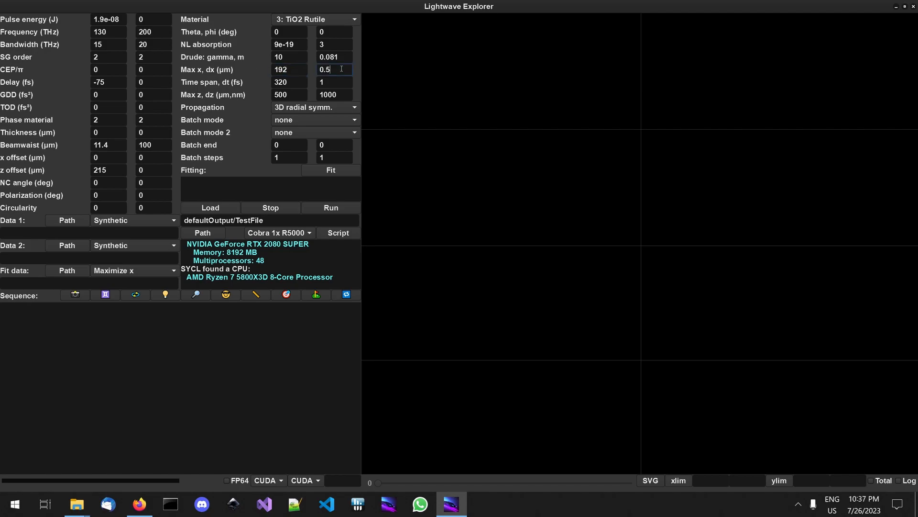
{"action": "left_click", "coordinate": [287, 81]}
{"action": "double_click", "coordinate": [295, 82]}
{"action": "left_click", "coordinate": [325, 85]}
{"action": "left_click", "coordinate": [293, 81]}
{"action": "left_click", "coordinate": [341, 92]}
{"action": "left_click", "coordinate": [297, 95]}
{"action": "left_click", "coordinate": [344, 95]}
{"action": "double_click", "coordinate": [342, 95]}
{"action": "left_click", "coordinate": [340, 93]}
{"action": "left_click", "coordinate": [356, 109]}
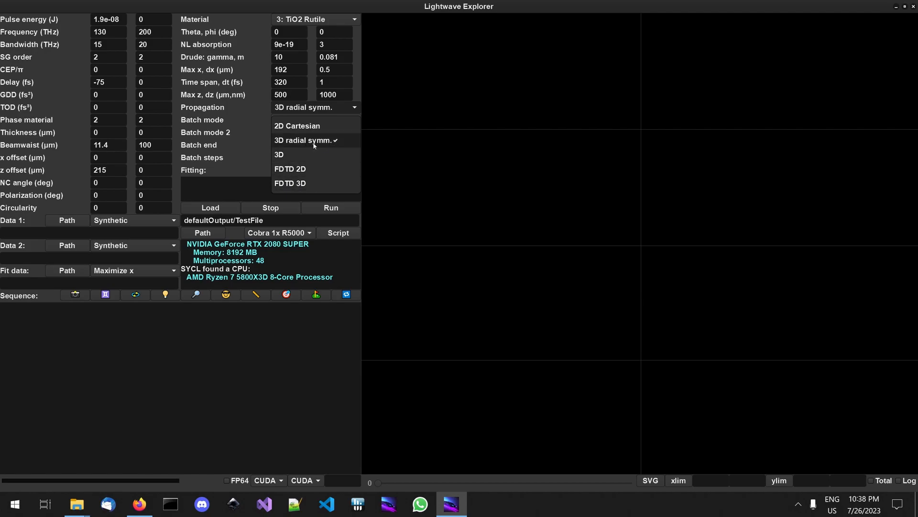
{"action": "left_click", "coordinate": [495, 180]}
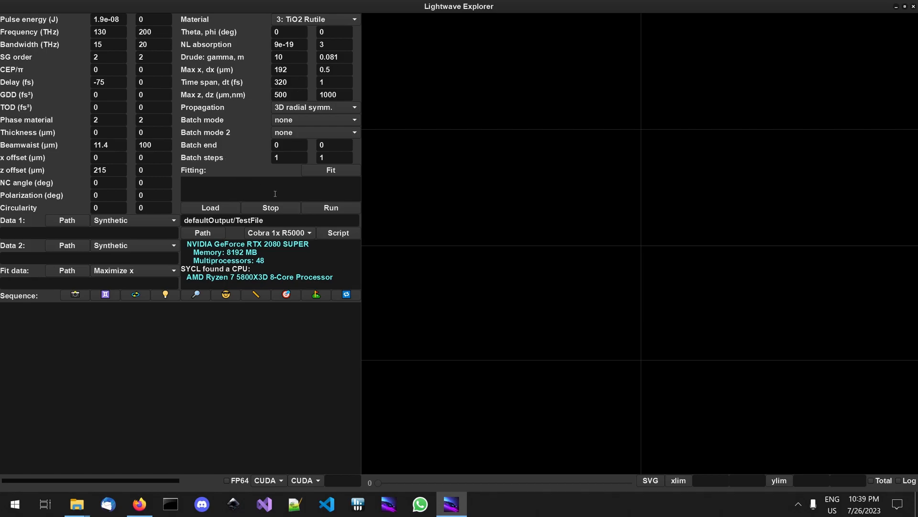
Run the default TiO2 Rutile simulation with 3D radial symmetry propagation
{"action": "left_click", "coordinate": [345, 209]}
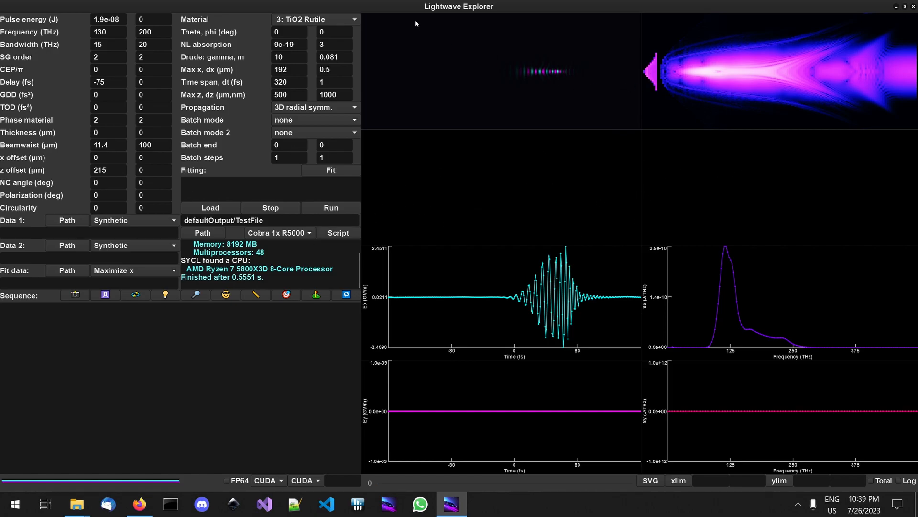
{"action": "mouse_move", "coordinate": [435, 103]}
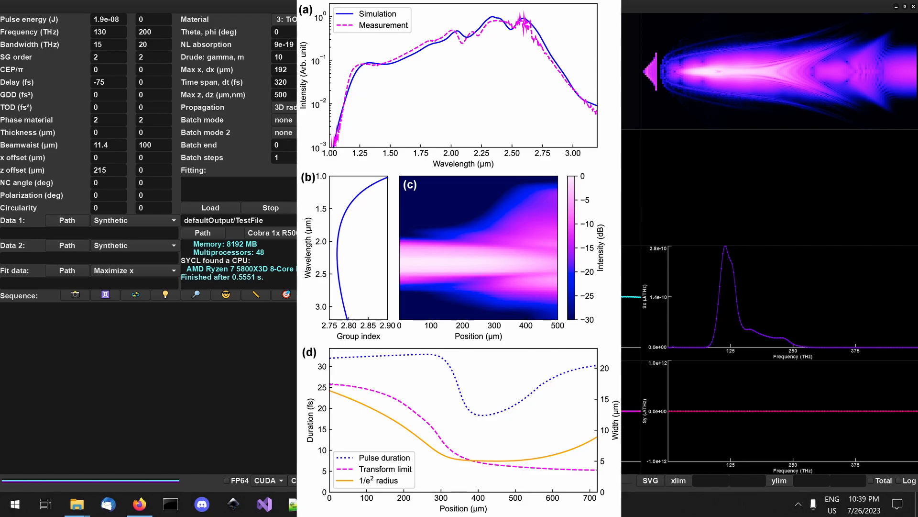
Set the first batch mode to scan 27: Circularity 1
{"action": "left_click", "coordinate": [300, 122]}
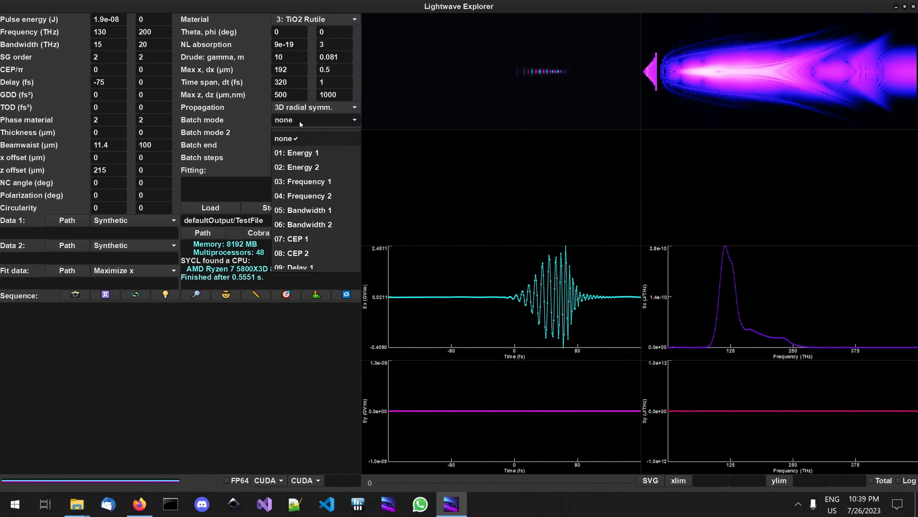
{"action": "left_click", "coordinate": [301, 124]}
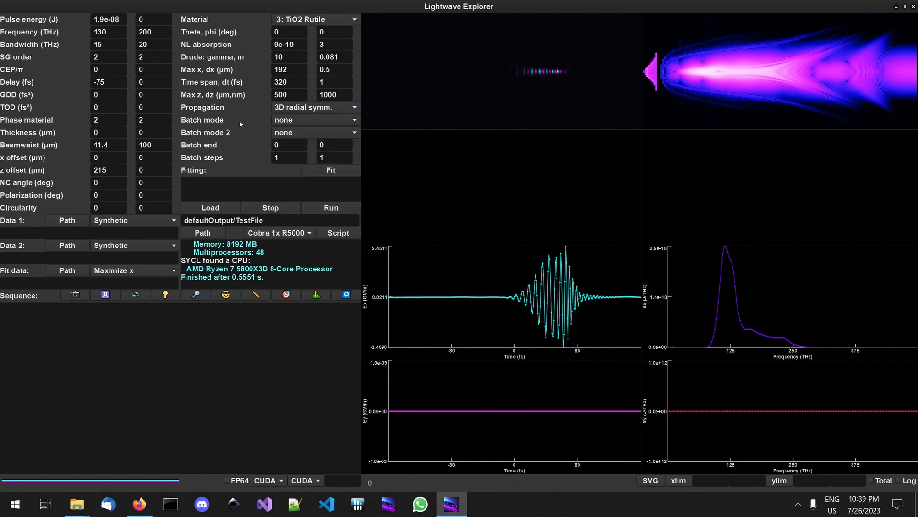
{"action": "left_click", "coordinate": [298, 123]}
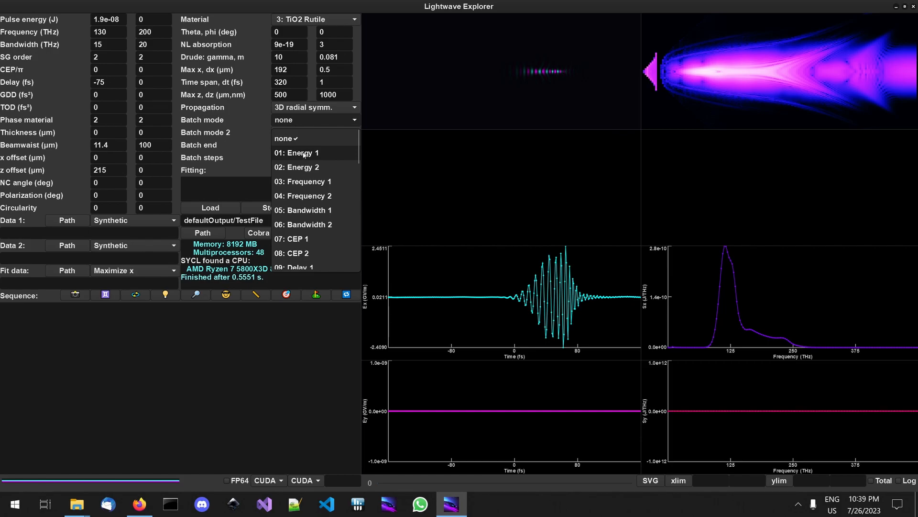
{"action": "scroll", "coordinate": [306, 191], "scroll_direction": "down", "scroll_amount": 8}
{"action": "scroll", "coordinate": [313, 239], "scroll_direction": "down", "scroll_amount": 10}
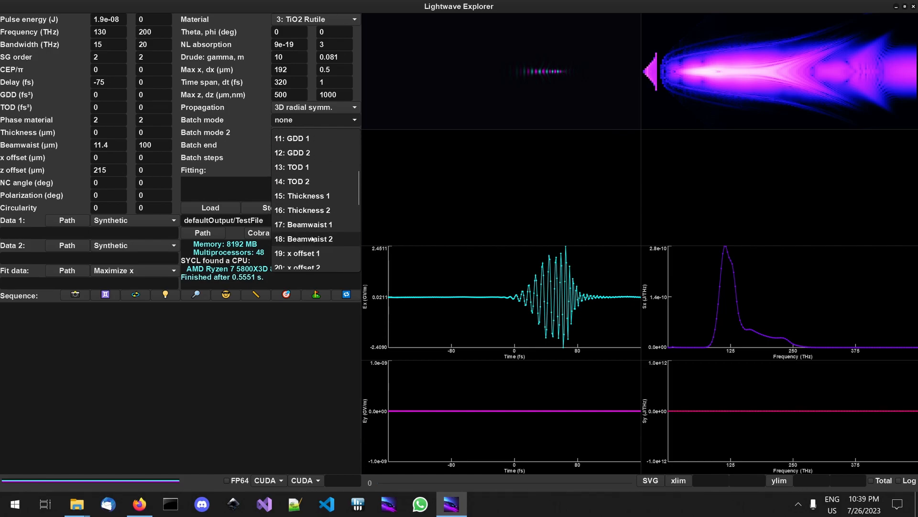
{"action": "scroll", "coordinate": [313, 238], "scroll_direction": "down", "scroll_amount": 2}
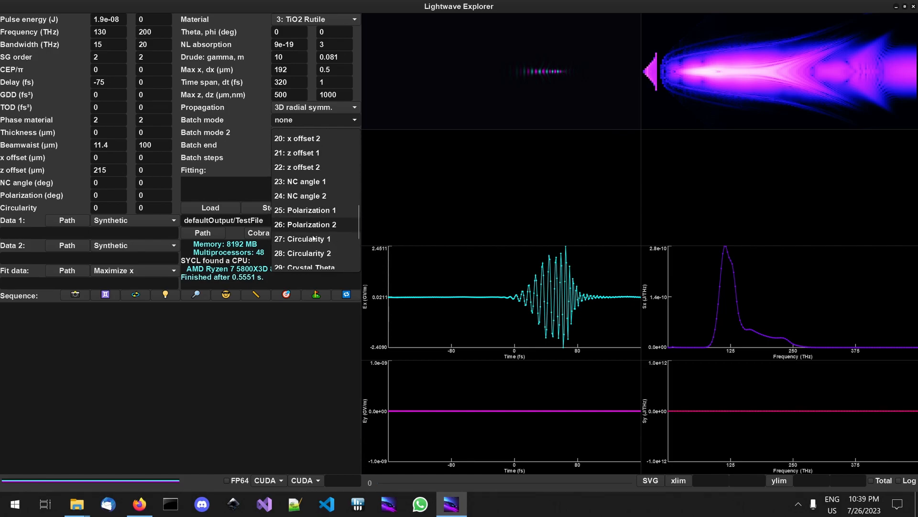
{"action": "left_click", "coordinate": [305, 238]}
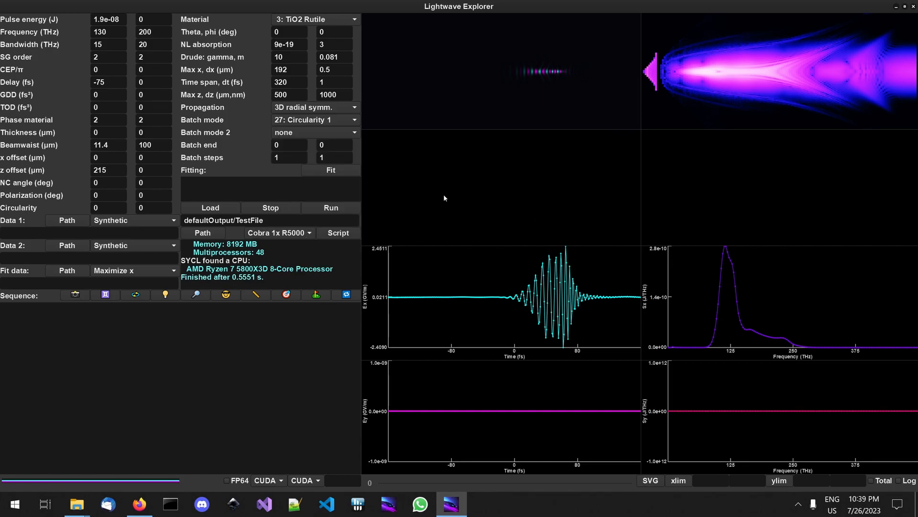
Set the first batch scan's end value to 1 with 8 steps and run the batch simulation
{"action": "left_click", "coordinate": [102, 195]}
{"action": "left_click", "coordinate": [293, 145]}
{"action": "key", "text": "BackSpace"}
{"action": "type", "text": "1"}
{"action": "left_click", "coordinate": [290, 158]}
{"action": "key", "text": "BackSpace"}
{"action": "type", "text": "8"}
{"action": "left_click", "coordinate": [343, 205]}
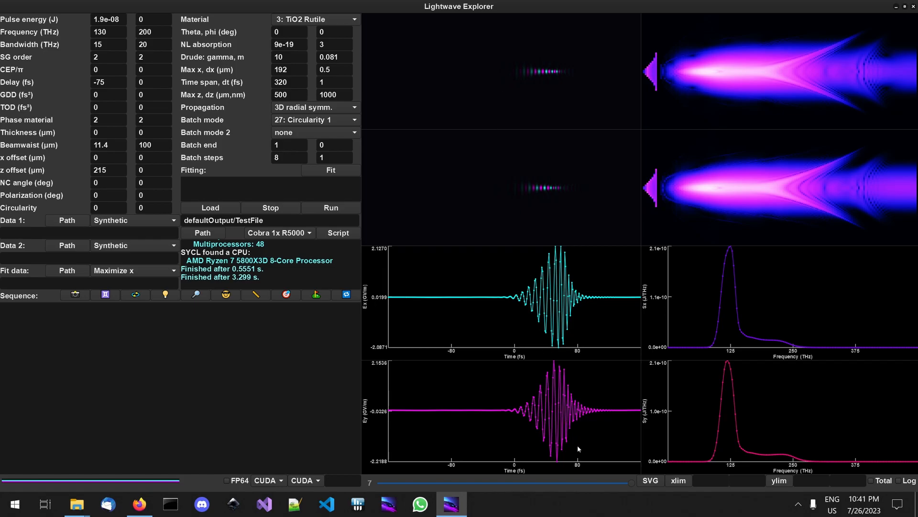
Browse through the circularity batch results and display the result with index 3
{"action": "mouse_move", "coordinate": [631, 485]}
{"action": "left_mouse_down"}
{"action": "mouse_move", "coordinate": [372, 497]}
{"action": "mouse_move", "coordinate": [611, 495]}
{"action": "mouse_move", "coordinate": [395, 474]}
{"action": "mouse_move", "coordinate": [598, 496]}
{"action": "mouse_move", "coordinate": [583, 502]}
{"action": "mouse_move", "coordinate": [593, 496]}
{"action": "mouse_move", "coordinate": [523, 499]}
{"action": "mouse_move", "coordinate": [621, 498]}
{"action": "mouse_move", "coordinate": [412, 490]}
{"action": "mouse_move", "coordinate": [631, 490]}
{"action": "mouse_move", "coordinate": [461, 484]}
{"action": "mouse_move", "coordinate": [627, 474]}
{"action": "left_mouse_up"}
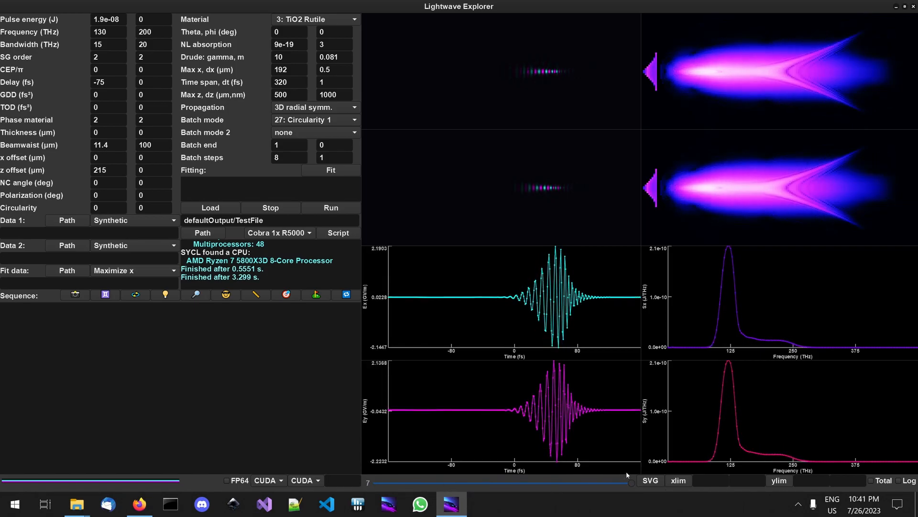
{"action": "left_click", "coordinate": [356, 120]}
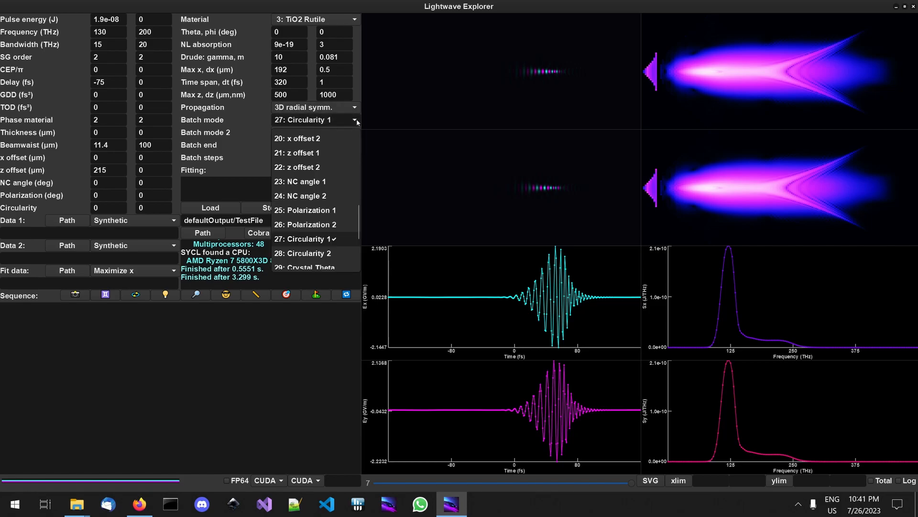
{"action": "left_click", "coordinate": [358, 122]}
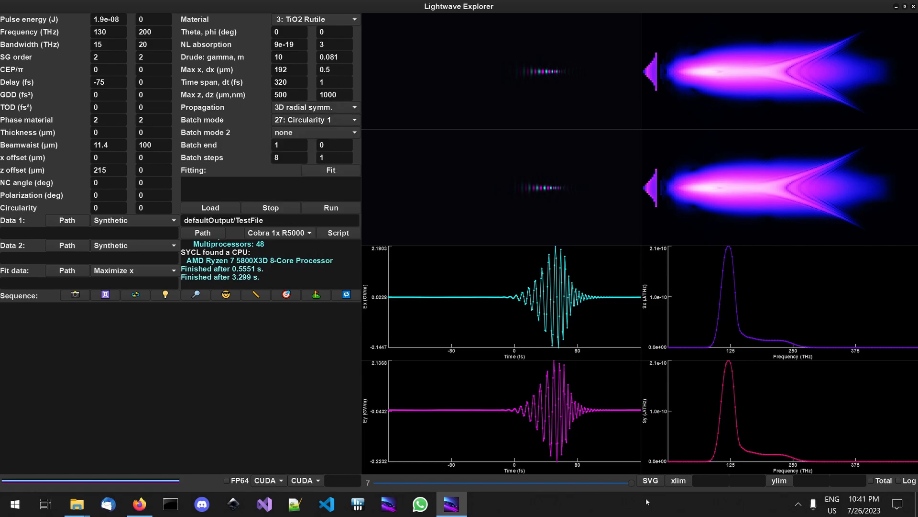
{"action": "left_click_drag", "start_coordinate": [630, 482], "coordinate": [484, 483]}
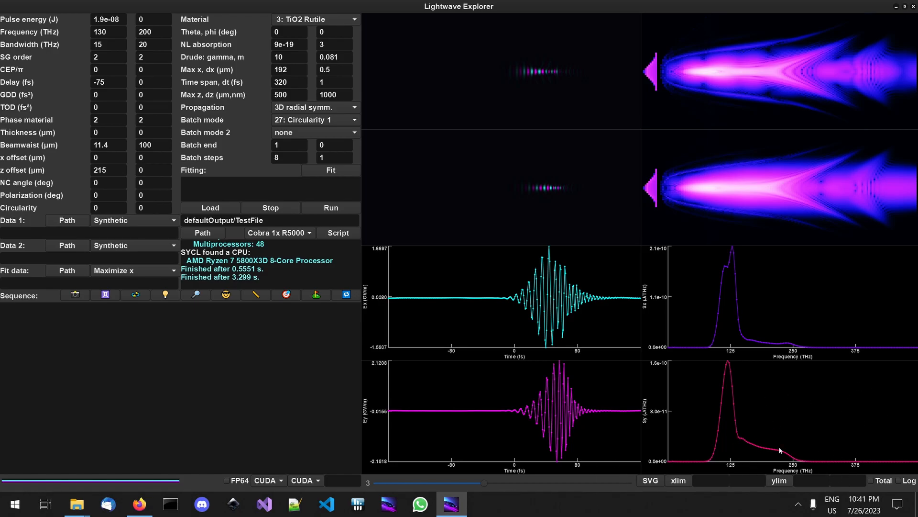
Switch the spectrum plots to a logarithmic scale and limit their y axis to 3e-13 through 3e-10
{"action": "left_click", "coordinate": [898, 480]}
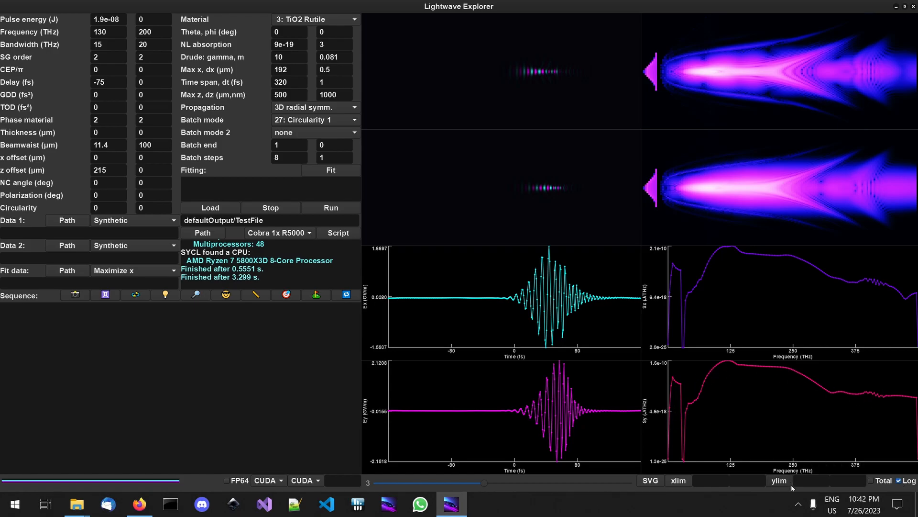
{"action": "left_click", "coordinate": [808, 481]}
{"action": "key", "text": "Tab"}
{"action": "type", "text": "3e-10"}
{"action": "left_click", "coordinate": [804, 479]}
{"action": "type", "text": "3e-13"}
{"action": "left_click", "coordinate": [778, 483]}
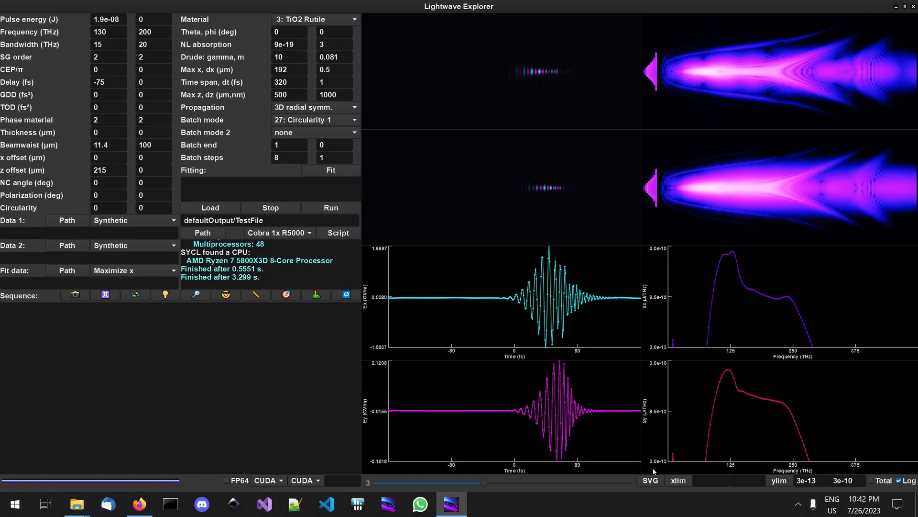
Limit the spectrum plots' frequency axis to 50 through 300 THz
{"action": "left_click", "coordinate": [718, 481]}
{"action": "type", "text": "50"}
{"action": "key", "text": "Tab"}
{"action": "type", "text": "300"}
{"action": "key", "text": "Return"}
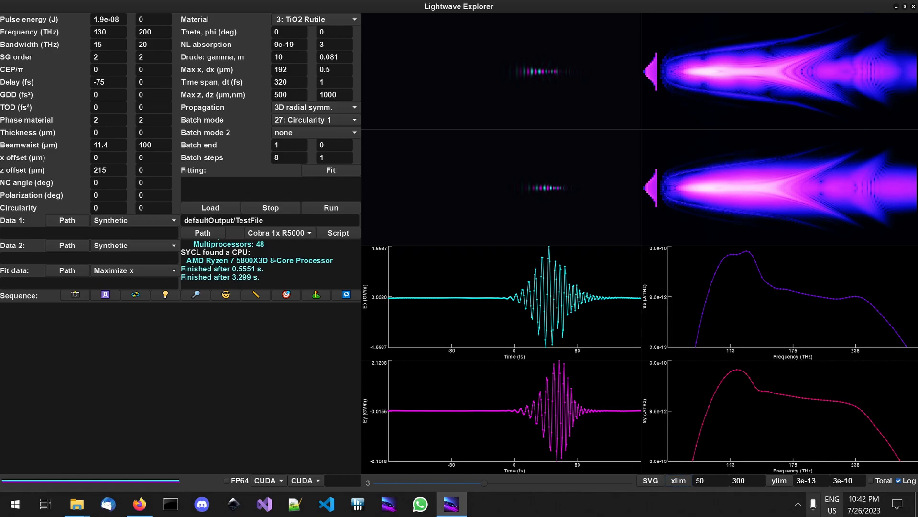
Overlay the total spectrum on the spectrum plots and display the batch result with index 7
{"action": "left_click", "coordinate": [882, 483]}
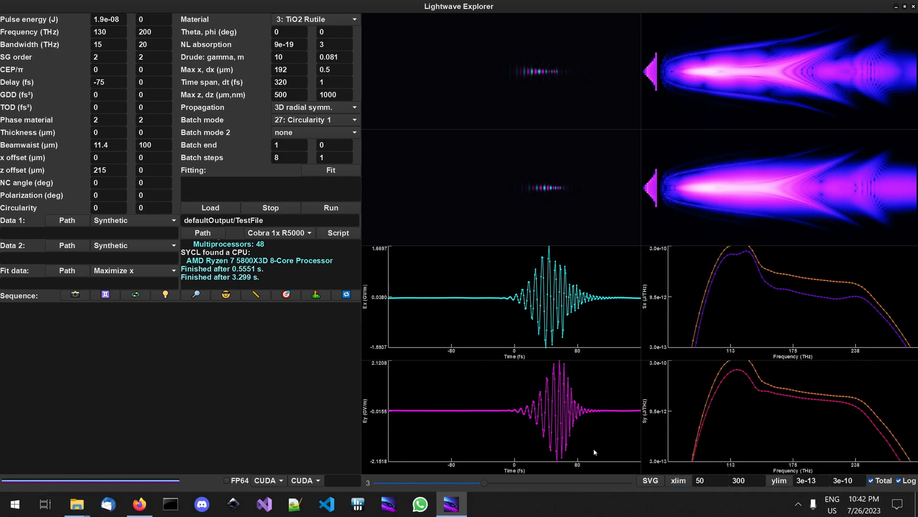
{"action": "mouse_move", "coordinate": [482, 483]}
{"action": "left_mouse_down"}
{"action": "mouse_move", "coordinate": [642, 501]}
{"action": "mouse_move", "coordinate": [345, 507]}
{"action": "mouse_move", "coordinate": [619, 498]}
{"action": "left_mouse_up"}
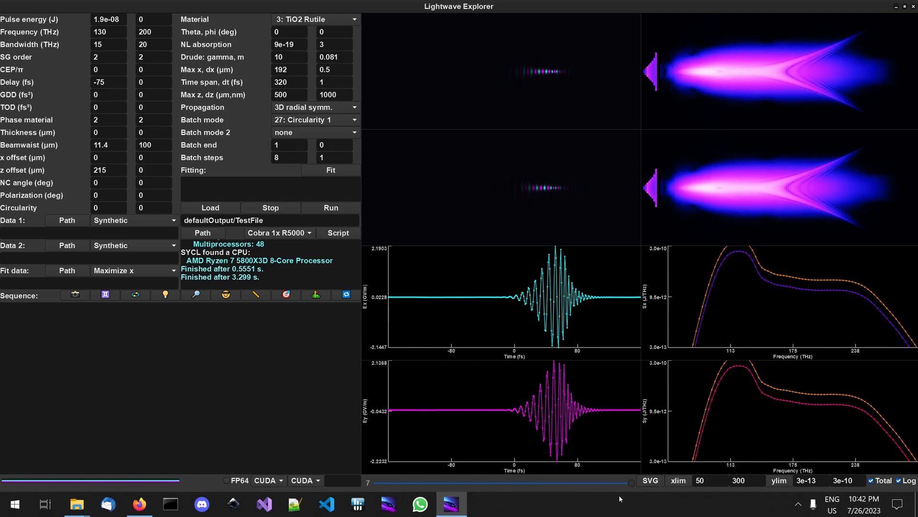
Browse back through the circularity batch results and display the result with index 0
{"action": "mouse_move", "coordinate": [619, 494]}
{"action": "left_mouse_down"}
{"action": "mouse_move", "coordinate": [554, 487]}
{"action": "mouse_move", "coordinate": [385, 507]}
{"action": "mouse_move", "coordinate": [399, 505]}
{"action": "left_mouse_up"}
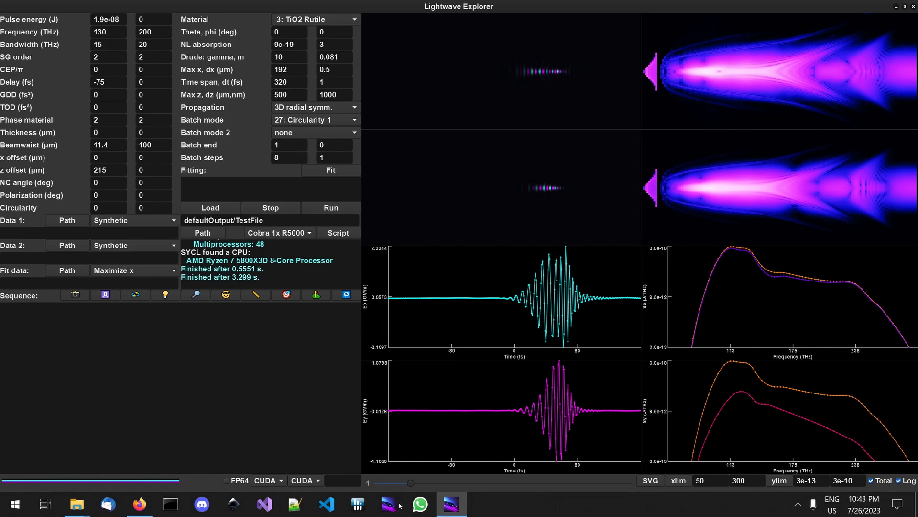
{"action": "mouse_move", "coordinate": [400, 505]}
{"action": "left_mouse_down"}
{"action": "mouse_move", "coordinate": [642, 500]}
{"action": "mouse_move", "coordinate": [452, 489]}
{"action": "mouse_move", "coordinate": [629, 480]}
{"action": "mouse_move", "coordinate": [417, 469]}
{"action": "mouse_move", "coordinate": [618, 466]}
{"action": "mouse_move", "coordinate": [381, 480]}
{"action": "left_mouse_up"}
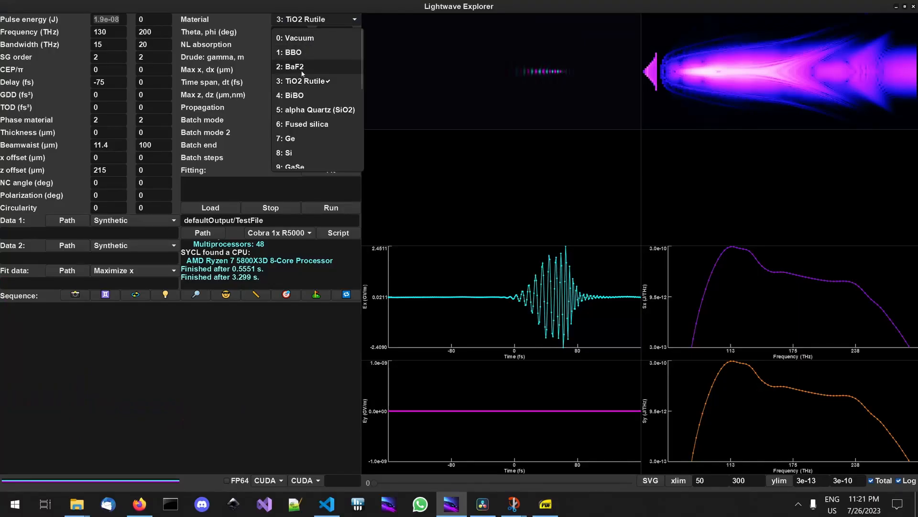
Change the crystal material to BBO and set its first nonlinear absorption value to 0
{"action": "left_click", "coordinate": [294, 56]}
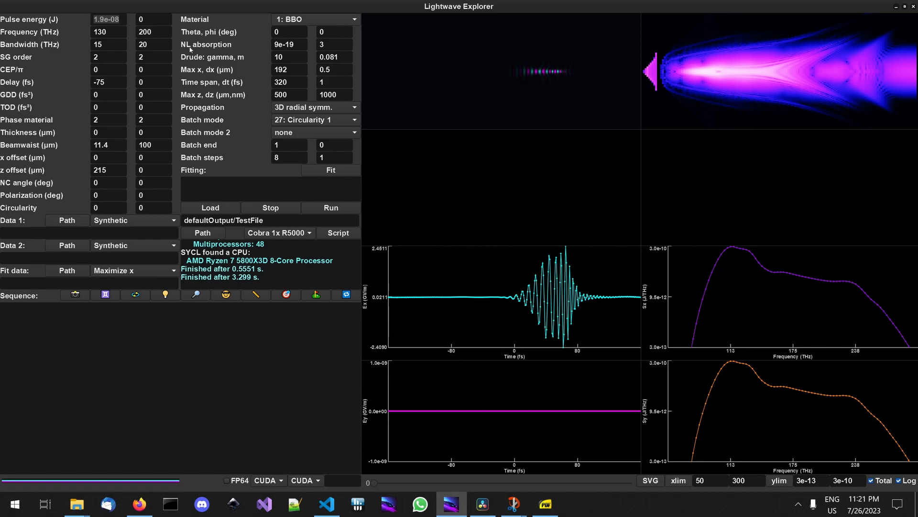
{"action": "left_click", "coordinate": [295, 46]}
{"action": "key", "text": "ctrl+a"}
{"action": "type", "text": "0"}
Set the first pulse's frequency to 375 THz and its bandwidth to 50 THz
{"action": "left_click", "coordinate": [115, 32]}
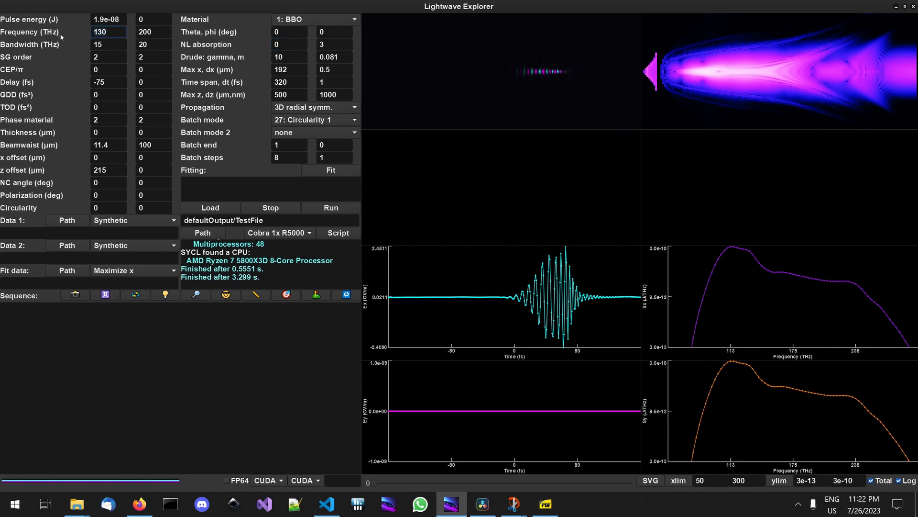
{"action": "key", "text": "BackSpace"}
{"action": "key", "text": "BackSpace"}
{"action": "key", "text": "BackSpace"}
{"action": "type", "text": "375"}
{"action": "key", "text": "Tab"}
{"action": "type", "text": "5"}
Set the first pulse's delay to 0 fs
{"action": "left_click", "coordinate": [101, 82]}
{"action": "key", "text": "BackSpace"}
{"action": "key", "text": "BackSpace"}
{"action": "key", "text": "BackSpace"}
{"action": "type", "text": "0"}
Set the first pulse's beamwaist to 50 µm and its z offset to 0 µm
{"action": "left_click", "coordinate": [112, 145]}
{"action": "key", "text": "BackSpace"}
{"action": "key", "text": "BackSpace"}
{"action": "key", "text": "BackSpace"}
{"action": "key", "text": "BackSpace"}
{"action": "type", "text": "50"}
{"action": "left_click", "coordinate": [102, 170]}
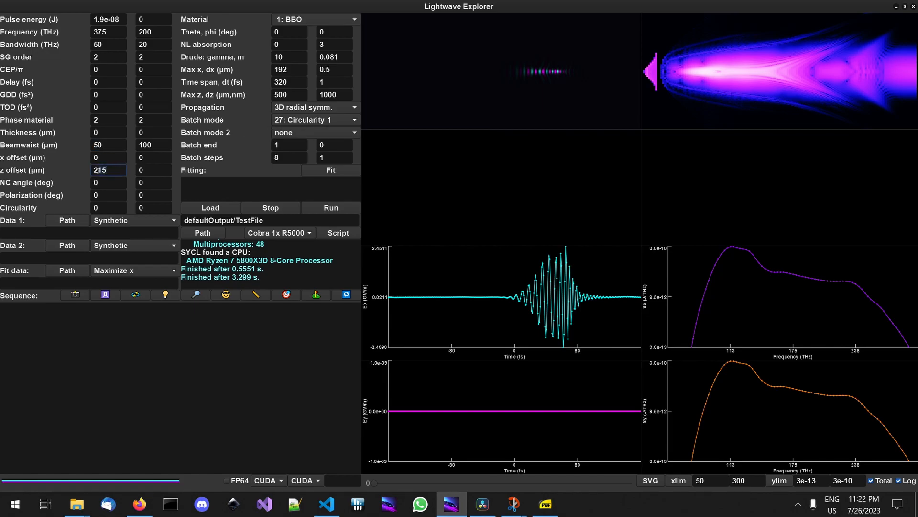
{"action": "key", "text": "BackSpace"}
{"action": "key", "text": "BackSpace"}
{"action": "key", "text": "BackSpace"}
{"action": "type", "text": "0"}
Set the spatial grid to a max x of 512 µm with a dx of 4 µm
{"action": "left_click", "coordinate": [298, 70]}
{"action": "double_click", "coordinate": [299, 70]}
{"action": "left_click", "coordinate": [303, 72]}
{"action": "type", "text": "512"}
{"action": "left_click", "coordinate": [343, 70]}
{"action": "type", "text": "4"}
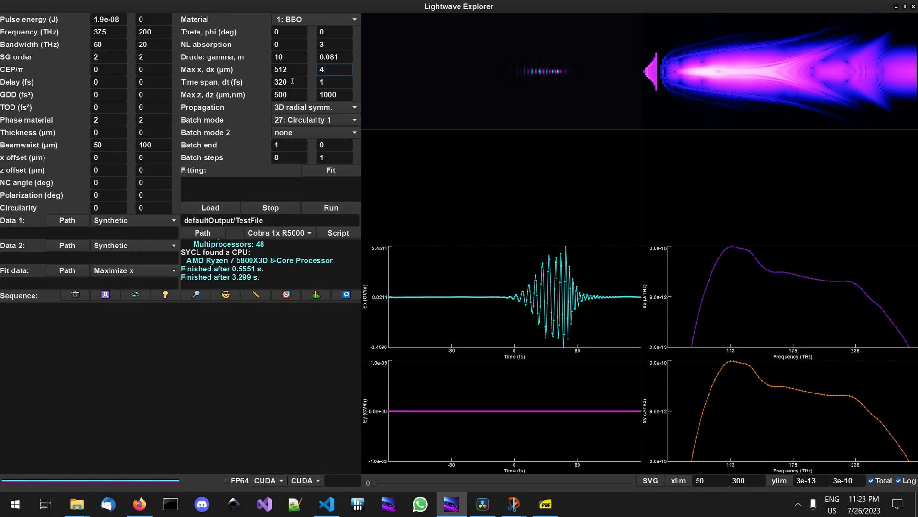
Set the time span to 192 fs with a dt of 0.4 fs
{"action": "key", "text": "Tab"}
{"action": "mouse_move", "coordinate": [514, 99]}
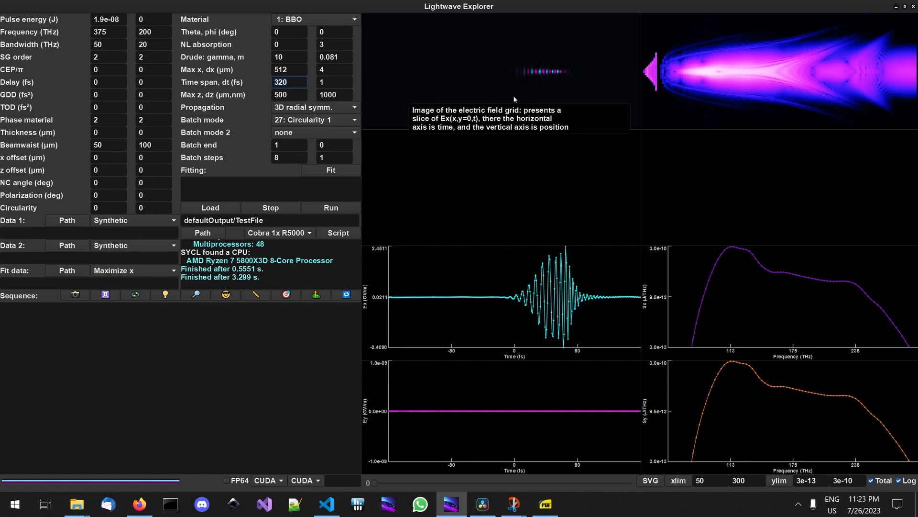
{"action": "type", "text": "192"}
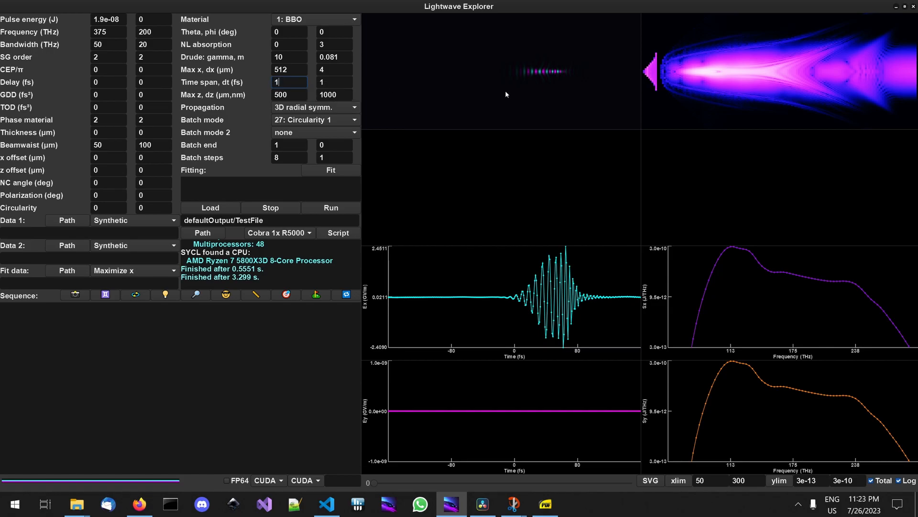
{"action": "left_click", "coordinate": [331, 84]}
{"action": "key", "text": "BackSpace"}
{"action": "type", "text": "0.4"}
Set the crystal thickness, max z, to 0 µm and run the simulation
{"action": "left_click", "coordinate": [299, 94]}
{"action": "key", "text": "BackSpace"}
{"action": "key", "text": "BackSpace"}
{"action": "key", "text": "BackSpace"}
{"action": "type", "text": "0"}
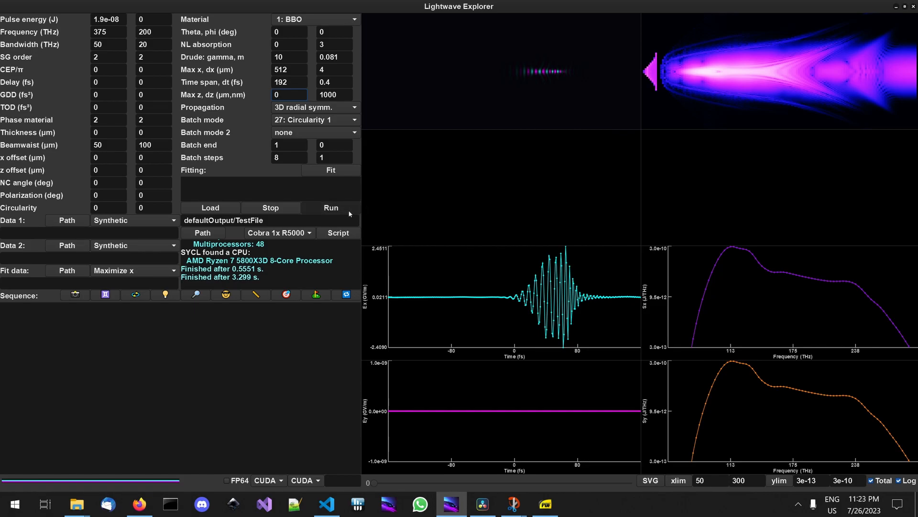
{"action": "left_click", "coordinate": [347, 208]}
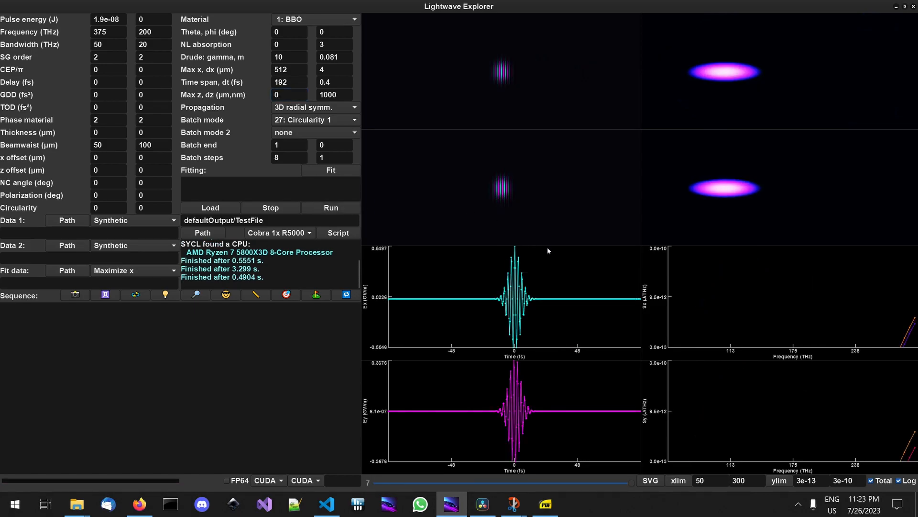
Clear the spectrum plots' x and y limits and turn off the total overlay and logarithmic scale
{"action": "left_click_drag", "start_coordinate": [712, 480], "coordinate": [693, 516]}
{"action": "key", "text": "BackSpace"}
{"action": "left_click_drag", "start_coordinate": [760, 481], "coordinate": [728, 482]}
{"action": "key", "text": "BackSpace"}
{"action": "left_click_drag", "start_coordinate": [823, 481], "coordinate": [792, 482]}
{"action": "key", "text": "BackSpace"}
{"action": "left_click_drag", "start_coordinate": [866, 481], "coordinate": [835, 482]}
{"action": "key", "text": "BackSpace"}
{"action": "left_click", "coordinate": [870, 480]}
{"action": "left_click", "coordinate": [899, 480]}
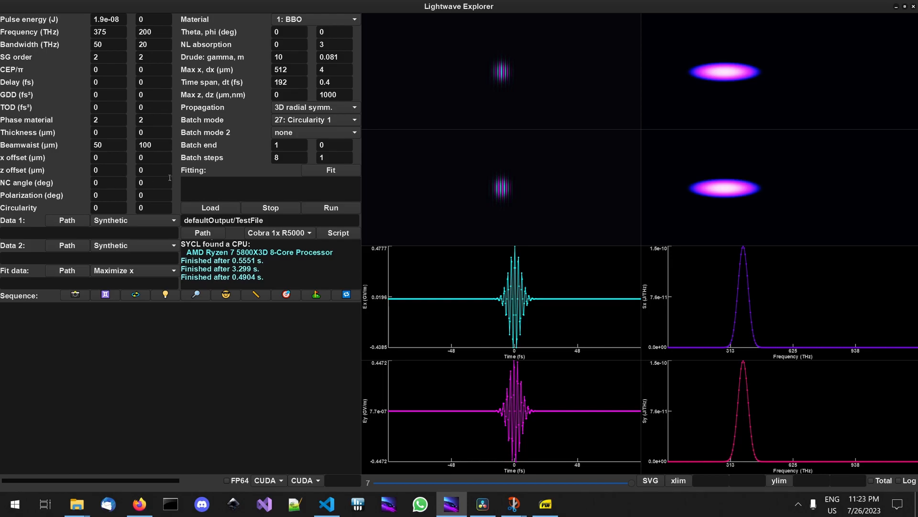
Set the first batch mode to none and run the single simulation
{"action": "left_click", "coordinate": [306, 119]}
{"action": "scroll", "coordinate": [303, 144], "scroll_direction": "down", "scroll_amount": 3}
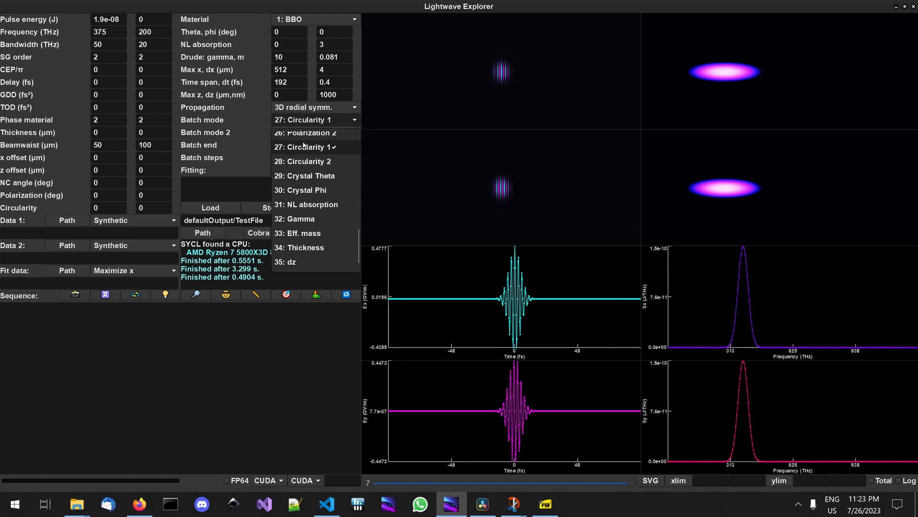
{"action": "left_click_drag", "start_coordinate": [359, 247], "coordinate": [358, 140]}
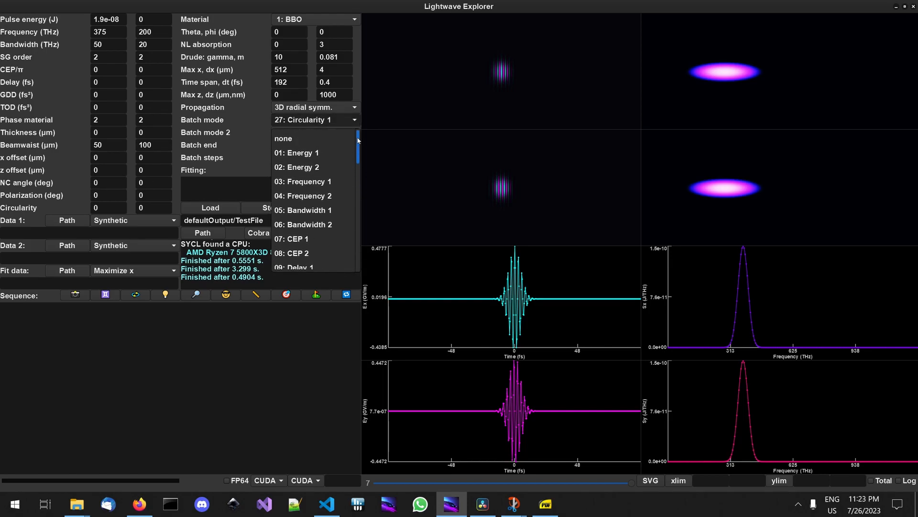
{"action": "left_click", "coordinate": [287, 138]}
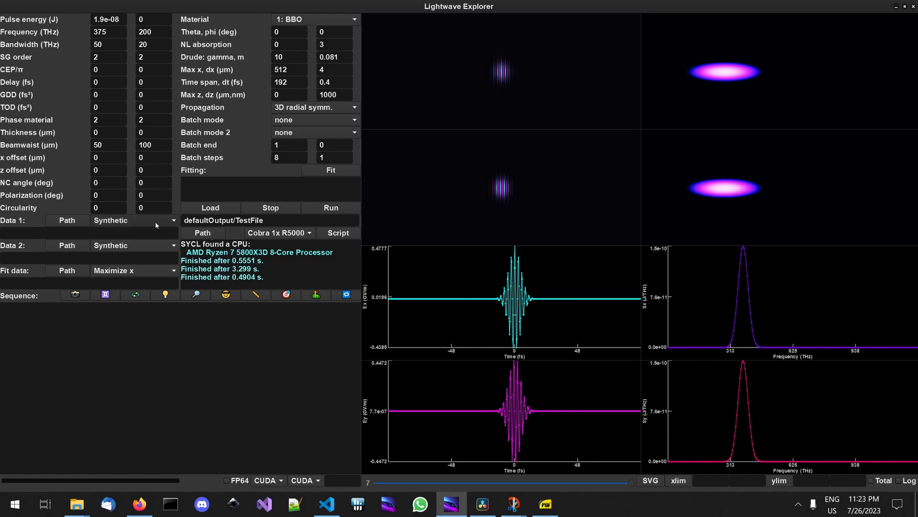
{"action": "left_click", "coordinate": [338, 208]}
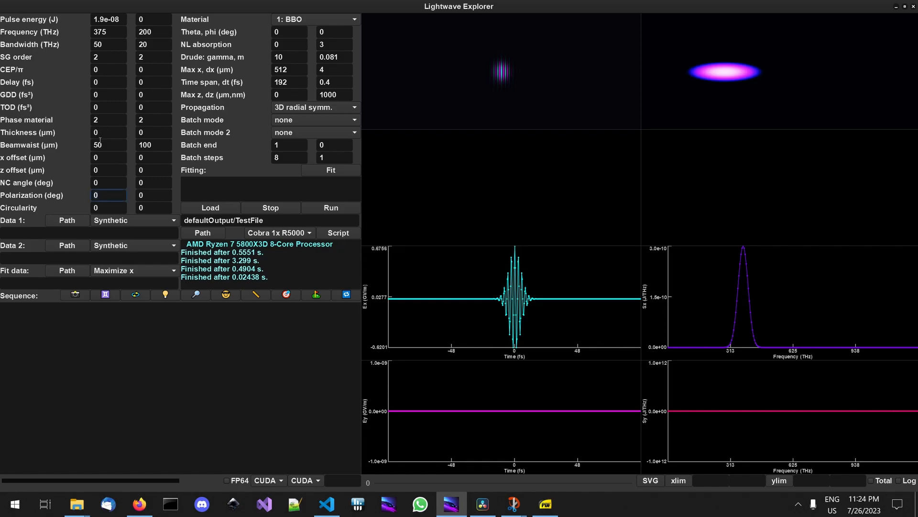
Set the first pulse's polarization to 90° and the crystal's theta to 29.2° and phi to 30°, and run the simulation
{"action": "type", "text": "90"}
{"action": "left_click", "coordinate": [271, 29]}
{"action": "key", "text": "BackSpace"}
{"action": "type", "text": "29.2"}
{"action": "left_click", "coordinate": [346, 34]}
{"action": "type", "text": "30"}
{"action": "left_click", "coordinate": [340, 211]}
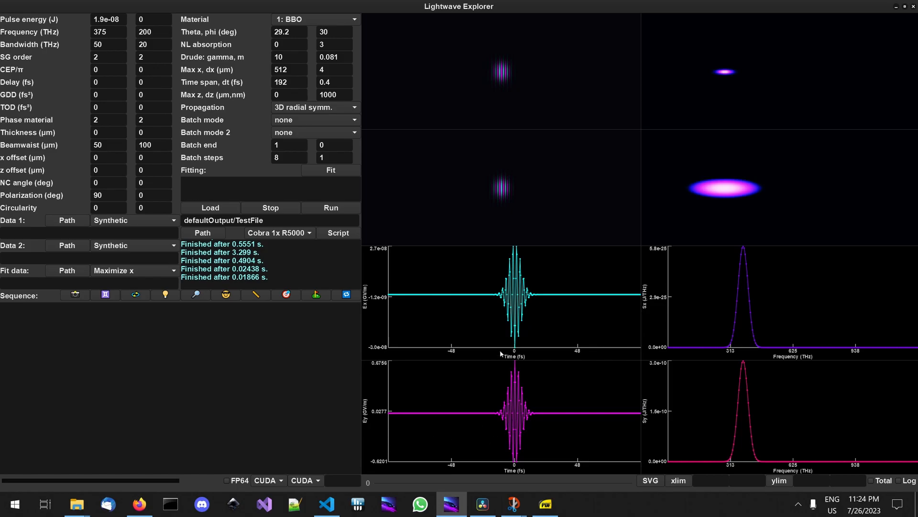
Set max z to 100 µm with a dz of 500 nm and run the simulation
{"action": "left_click", "coordinate": [273, 95]}
{"action": "type", "text": "10"}
{"action": "left_click", "coordinate": [344, 93]}
{"action": "key", "text": "BackSpace"}
{"action": "key", "text": "BackSpace"}
{"action": "key", "text": "BackSpace"}
{"action": "key", "text": "BackSpace"}
{"action": "type", "text": "500"}
{"action": "left_click", "coordinate": [337, 210]}
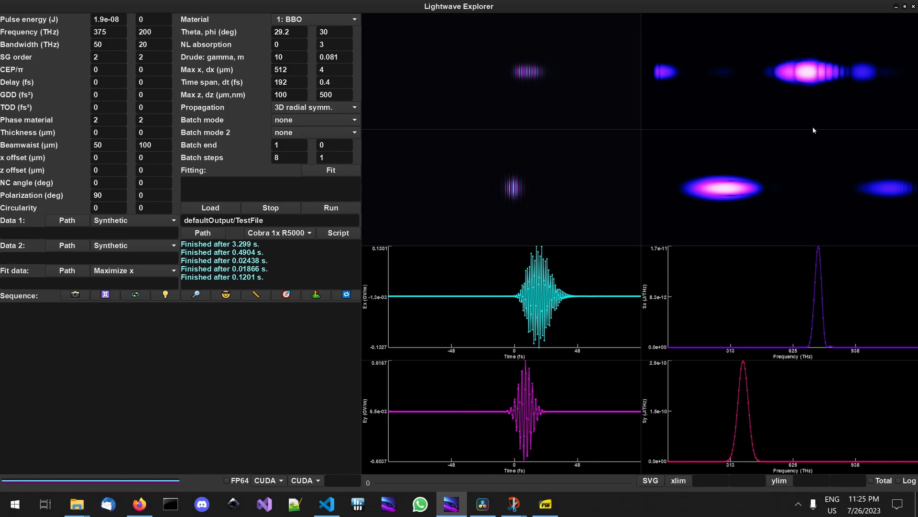
Inspect the output spectra on a logarithmic scale and return to the linear scale
{"action": "left_click", "coordinate": [899, 481]}
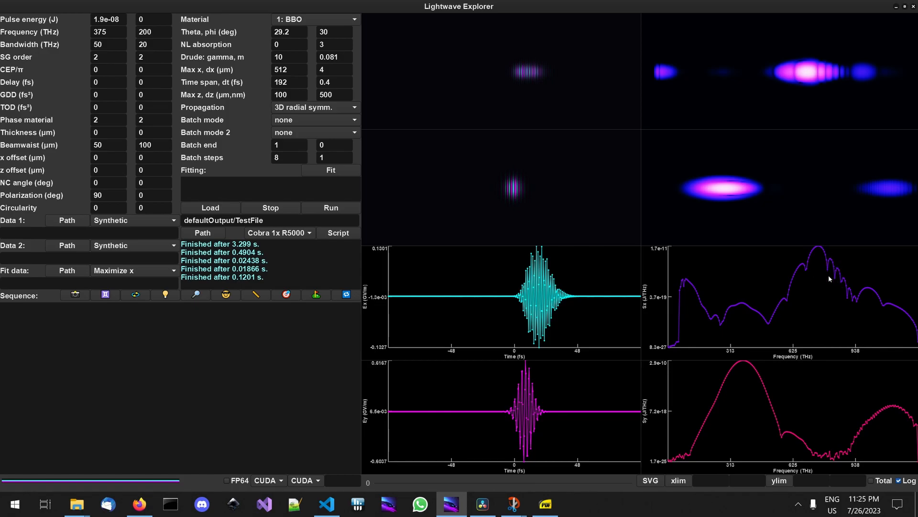
{"action": "left_click", "coordinate": [899, 480]}
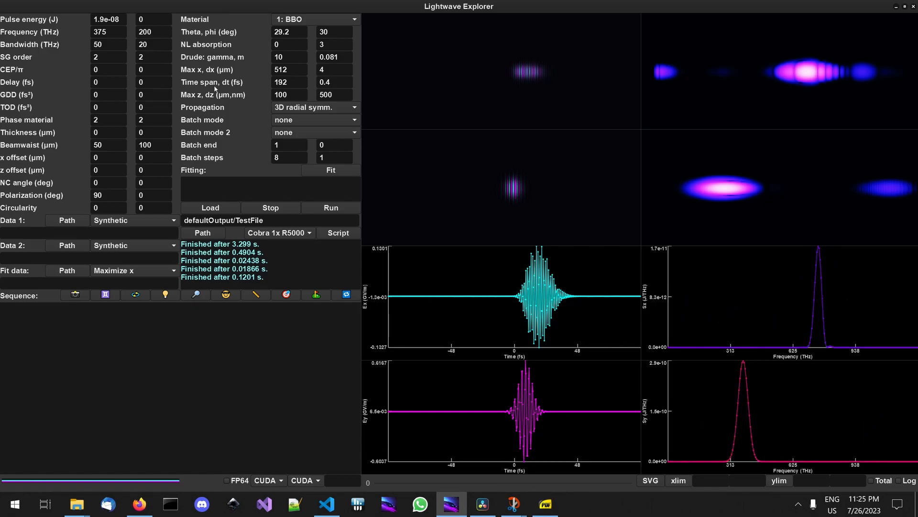
Increase the crystal thickness, max z, to 200 µm and rerun the simulation
{"action": "double_click", "coordinate": [300, 96]}
{"action": "type", "text": "200"}
{"action": "left_click", "coordinate": [325, 208]}
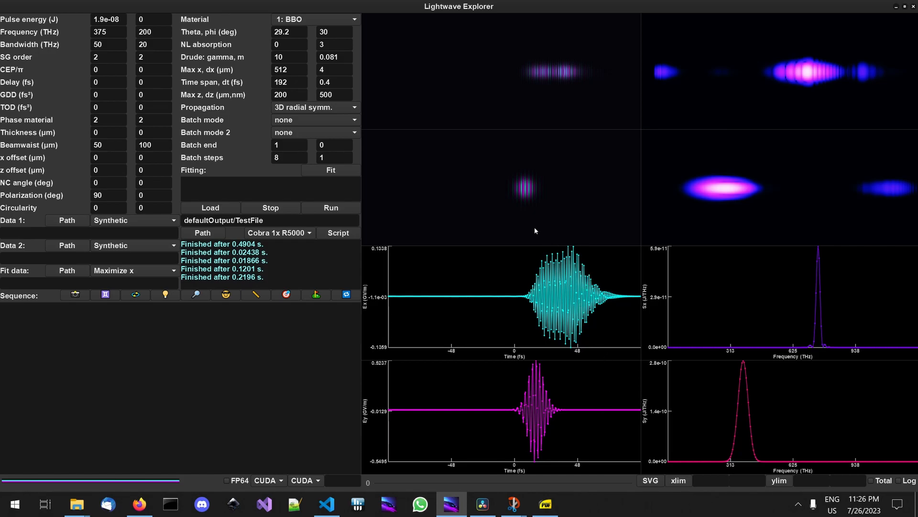
Change the propagation mode to 2D Cartesian and run the simulation
{"action": "left_click", "coordinate": [335, 107]}
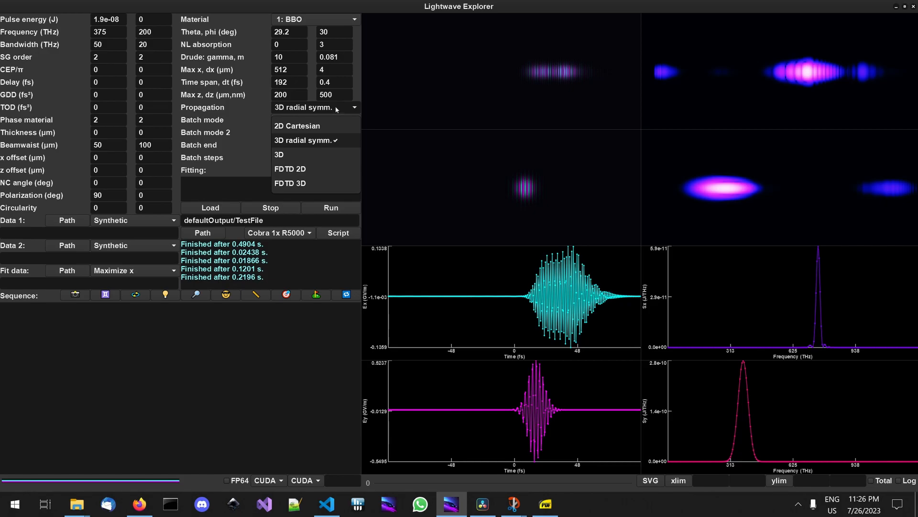
{"action": "left_click", "coordinate": [324, 130]}
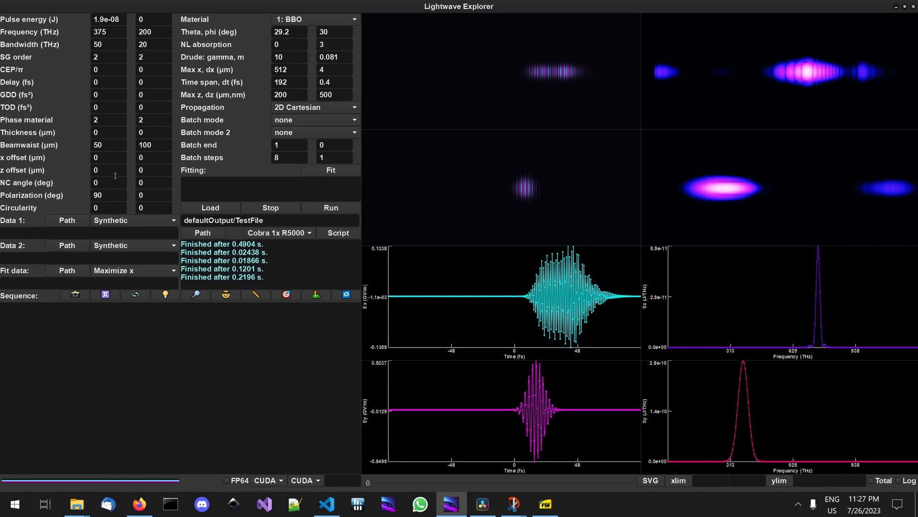
{"action": "left_click", "coordinate": [329, 212]}
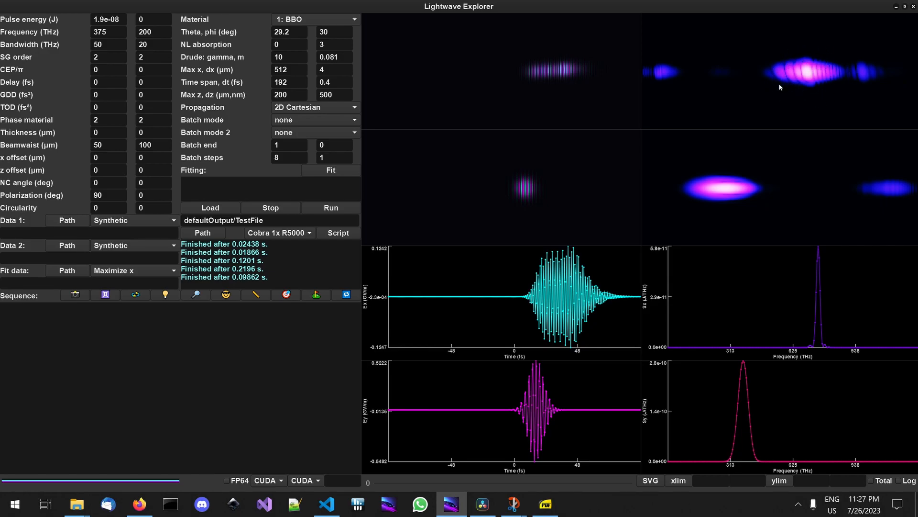
Compare the propagation modes by rerunning the simulation with 3D radial symmetry and again with 2D Cartesian
{"action": "left_click", "coordinate": [306, 108]}
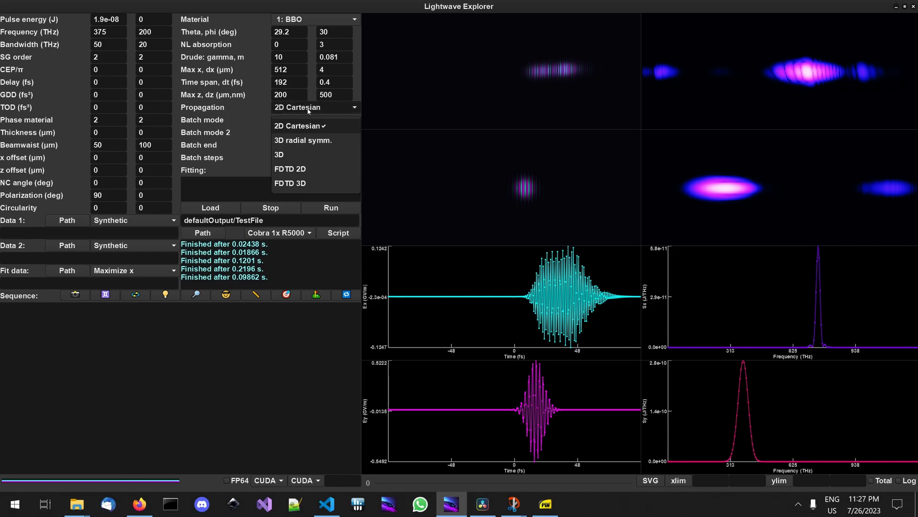
{"action": "left_click", "coordinate": [308, 142]}
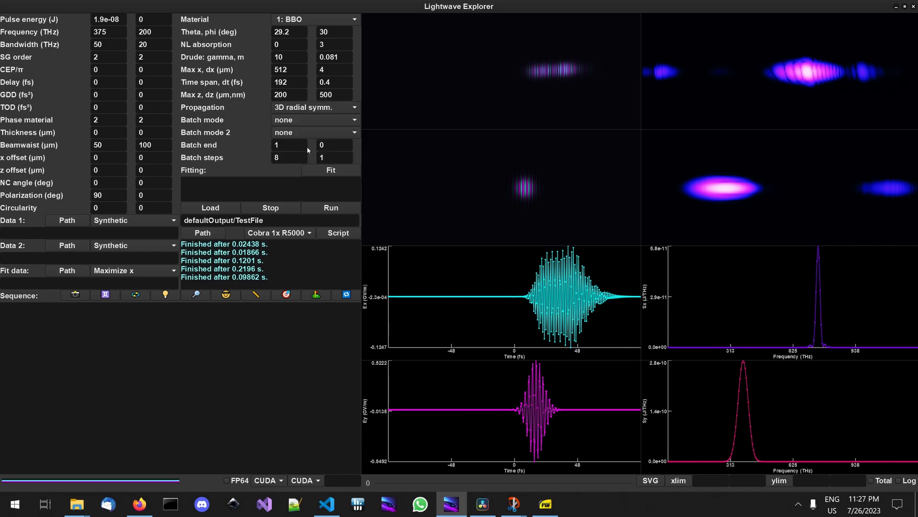
{"action": "left_click", "coordinate": [338, 213]}
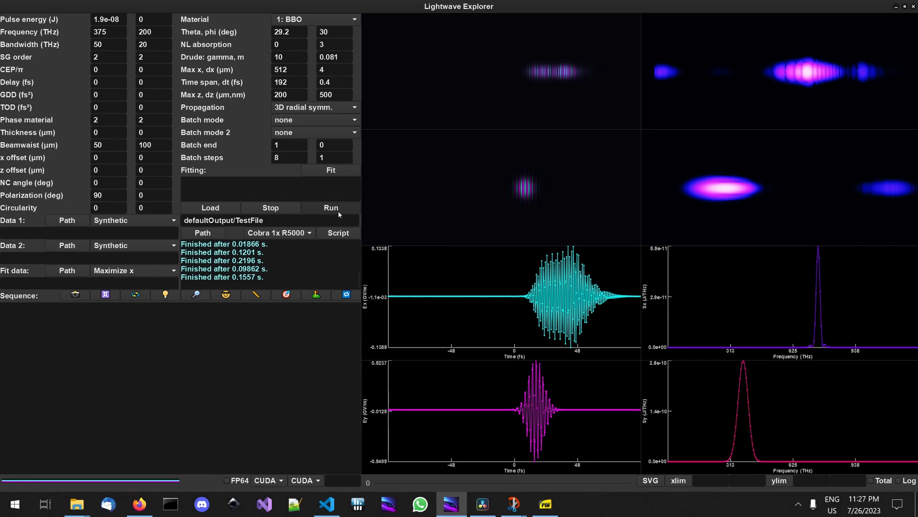
{"action": "left_click", "coordinate": [329, 108]}
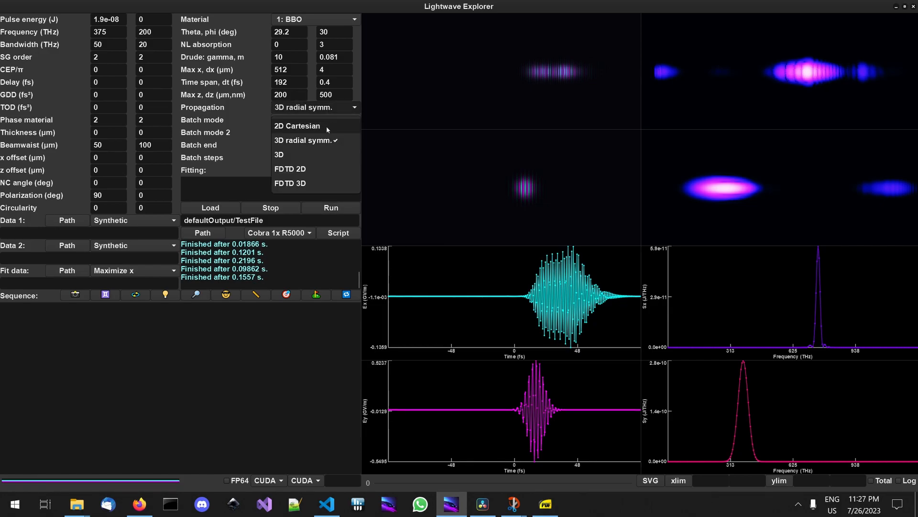
{"action": "left_click", "coordinate": [297, 126]}
{"action": "left_click", "coordinate": [334, 209]}
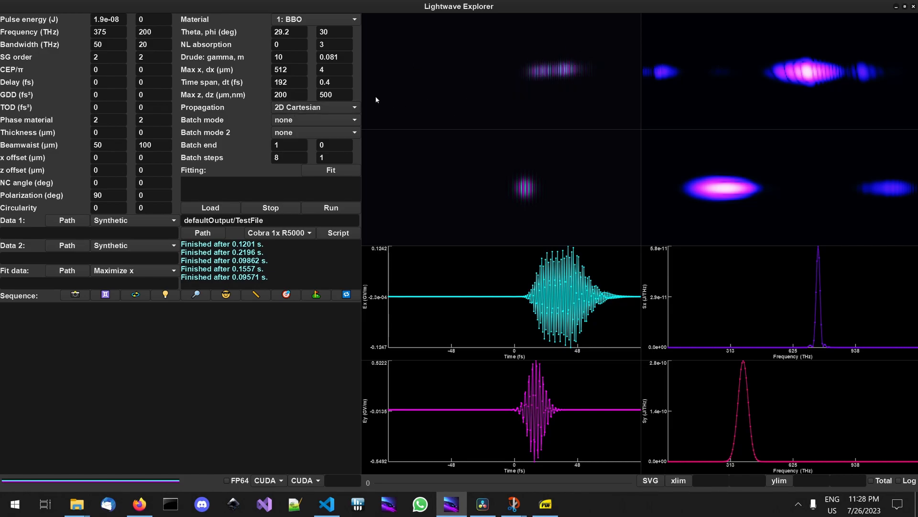
Change the propagation mode to full 3D and run the simulation
{"action": "mouse_move", "coordinate": [486, 83]}
{"action": "left_click", "coordinate": [306, 107]}
{"action": "left_click", "coordinate": [297, 142]}
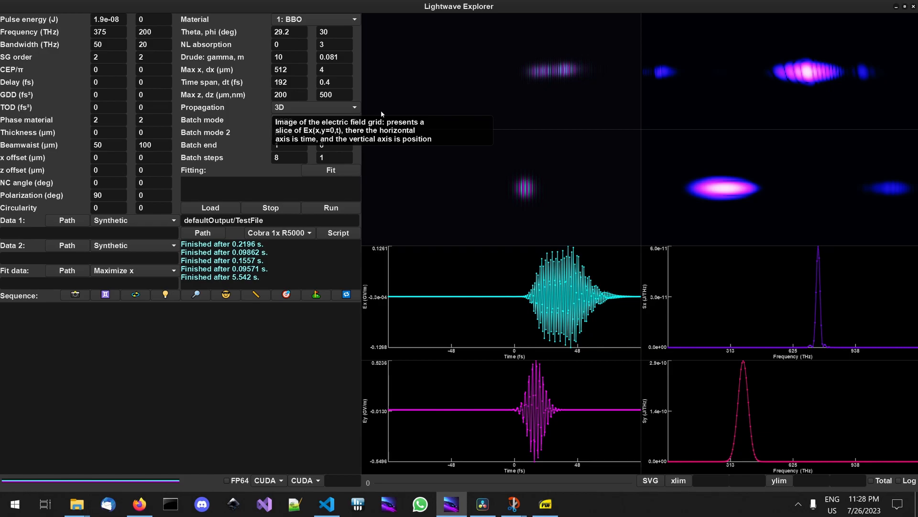
Rerun the simulation in 2D Cartesian mode and again in full 3D mode to compare the results
{"action": "left_click", "coordinate": [299, 108]}
{"action": "left_click", "coordinate": [299, 121]}
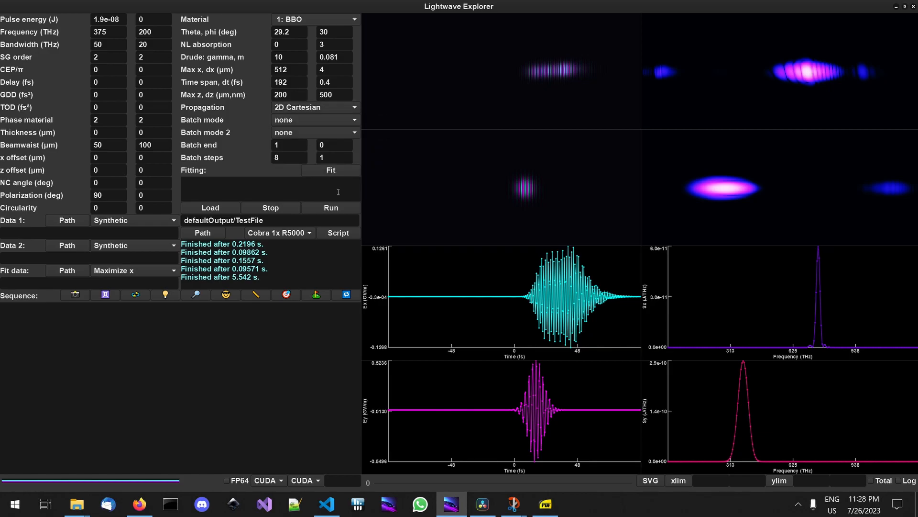
{"action": "left_click", "coordinate": [337, 211]}
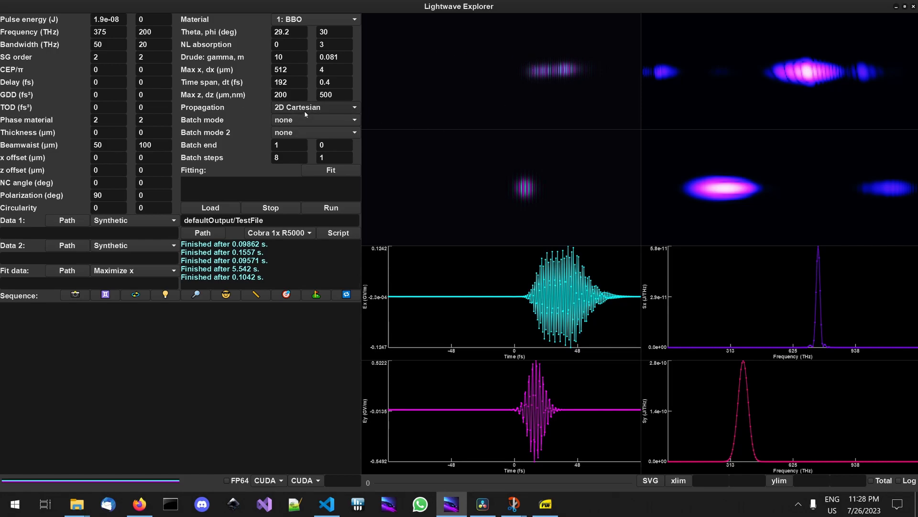
{"action": "left_click", "coordinate": [316, 108]}
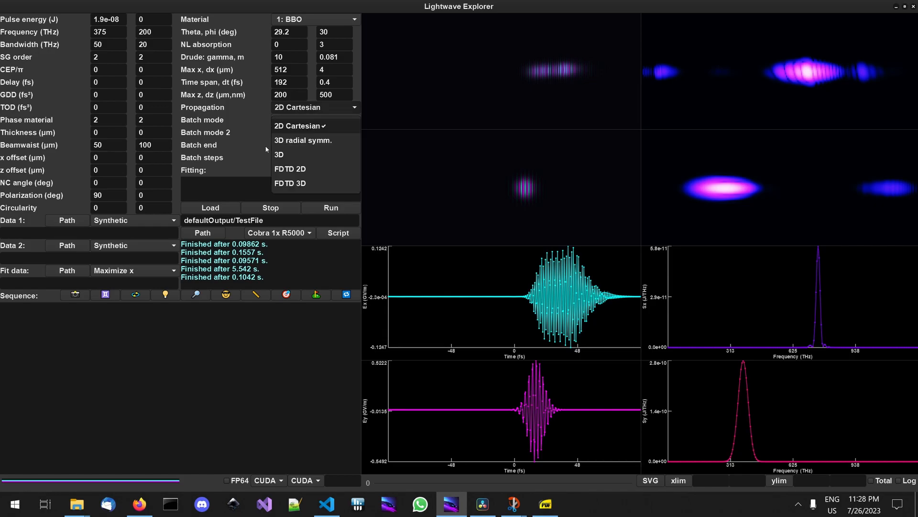
{"action": "left_click", "coordinate": [287, 150]}
{"action": "left_click", "coordinate": [340, 209]}
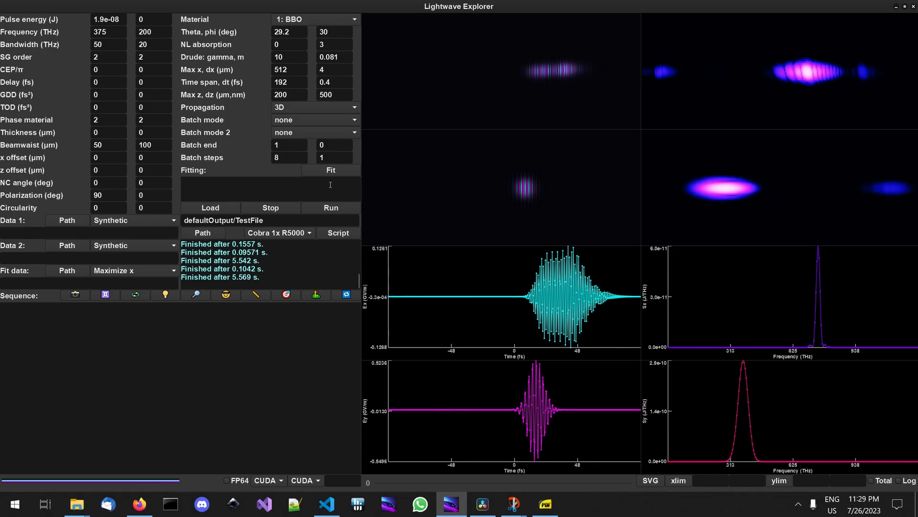
Show the spectra on a logarithmic scale and check the output file path
{"action": "left_click", "coordinate": [899, 481]}
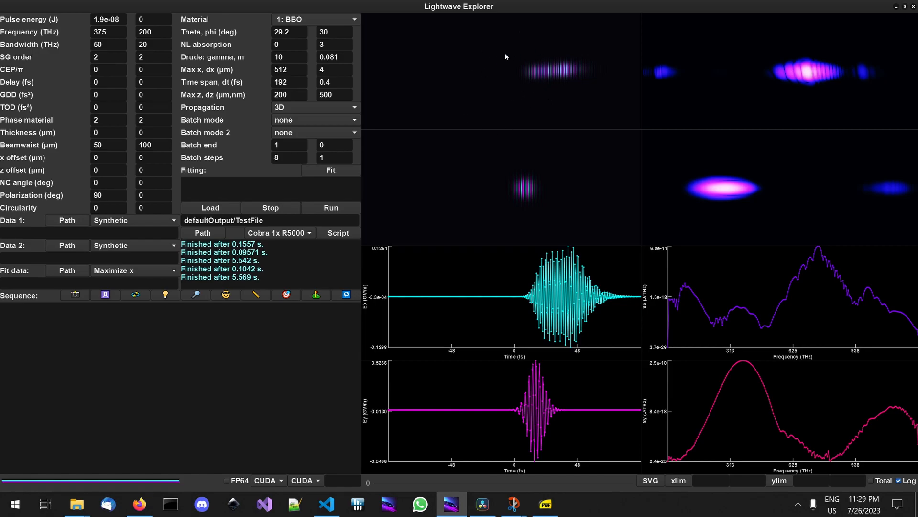
{"action": "left_click", "coordinate": [233, 220]}
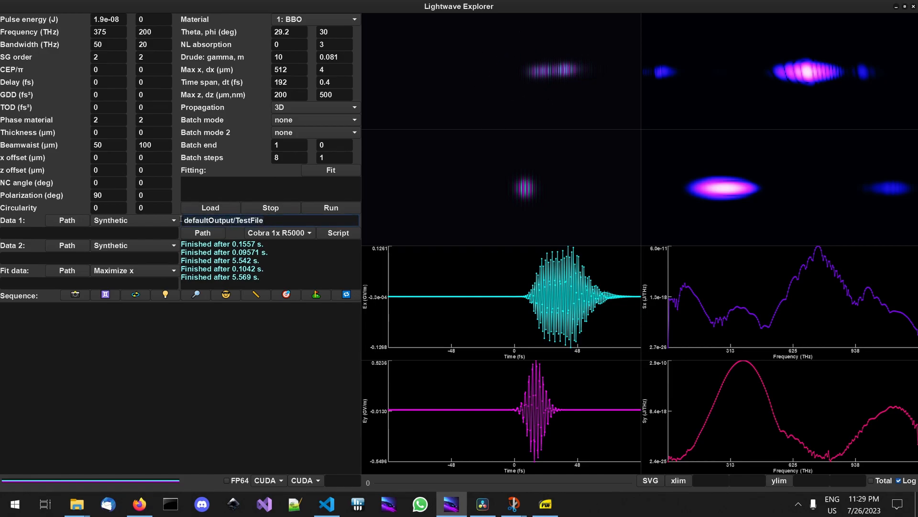
{"action": "left_click", "coordinate": [277, 219]}
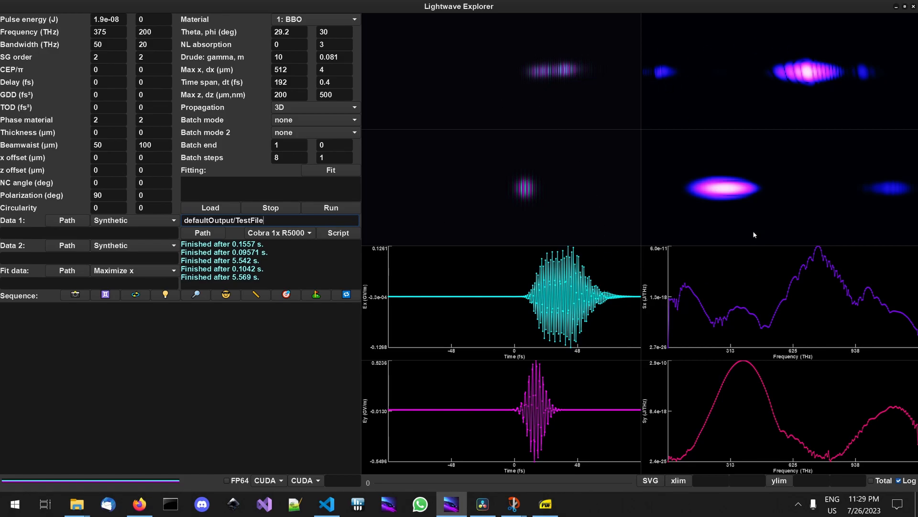
{"action": "mouse_move", "coordinate": [742, 223]}
Set the first pulse's energy to 1e-6 J and run the simulation in 2D Cartesian mode
{"action": "left_click", "coordinate": [120, 19]}
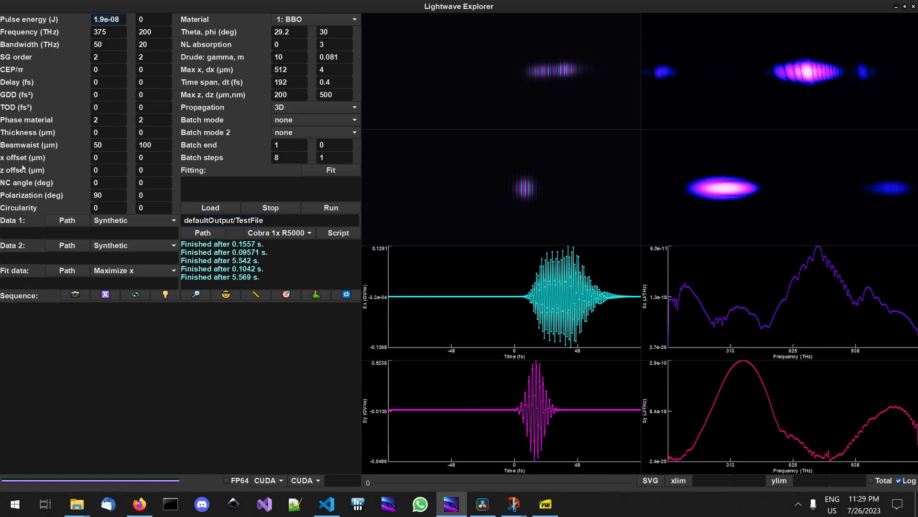
{"action": "type", "text": "1e-6"}
{"action": "left_click", "coordinate": [325, 111]}
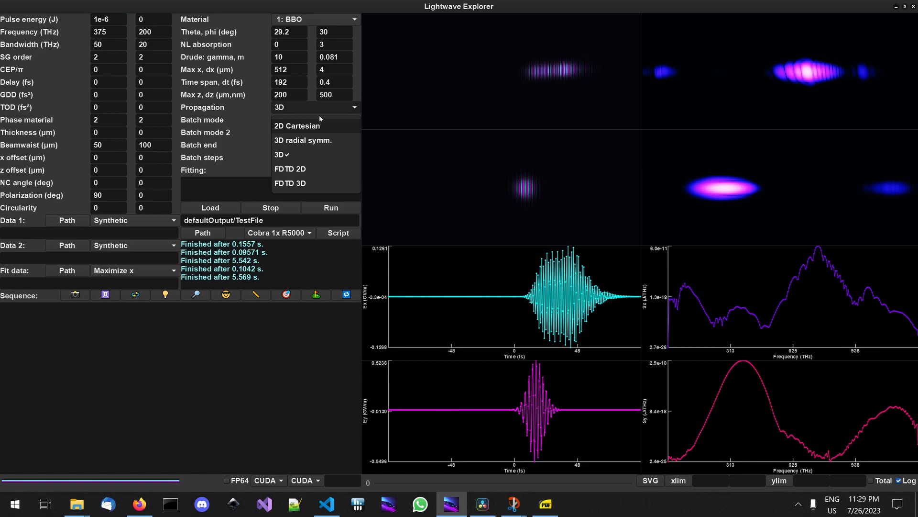
{"action": "left_click", "coordinate": [320, 121]}
{"action": "left_click", "coordinate": [335, 208]}
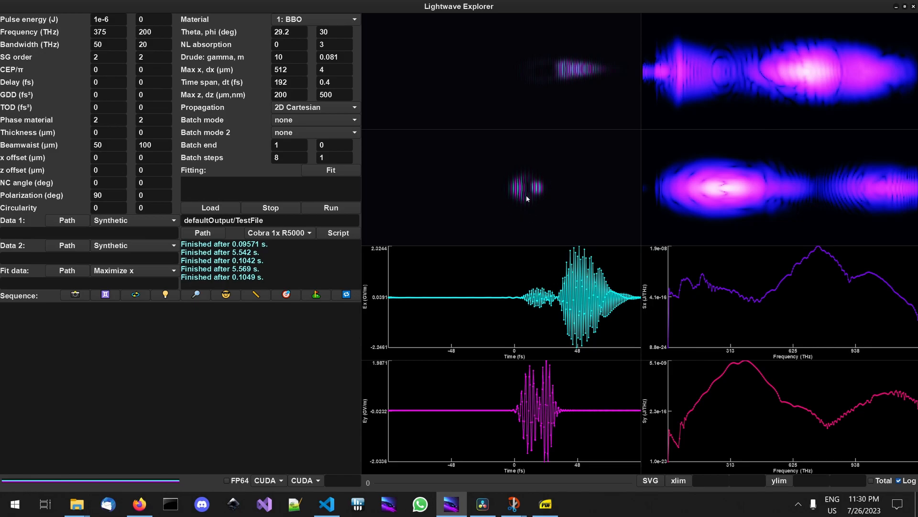
Return the spectra to a linear scale and examine the electric field plots
{"action": "left_click", "coordinate": [899, 481]}
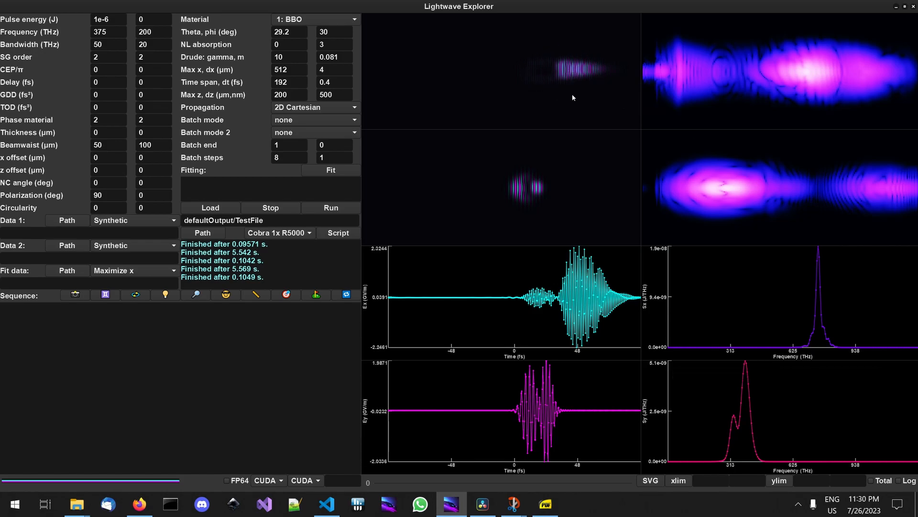
{"action": "mouse_move", "coordinate": [601, 77]}
{"action": "mouse_move", "coordinate": [275, 139]}
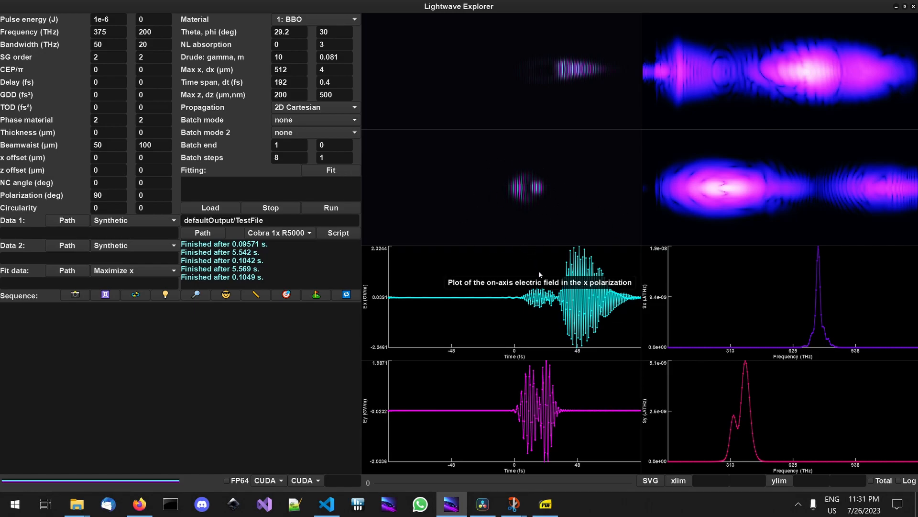
Change the propagation mode to full 3D and rerun the simulation at the higher pulse energy
{"action": "left_click", "coordinate": [319, 110]}
{"action": "left_click", "coordinate": [315, 155]}
{"action": "left_click", "coordinate": [331, 208]}
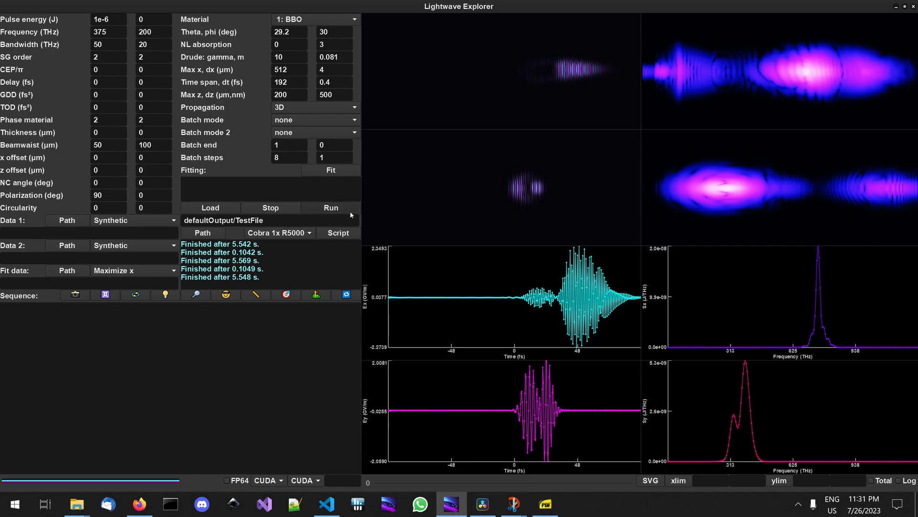
{"action": "left_click", "coordinate": [310, 108]}
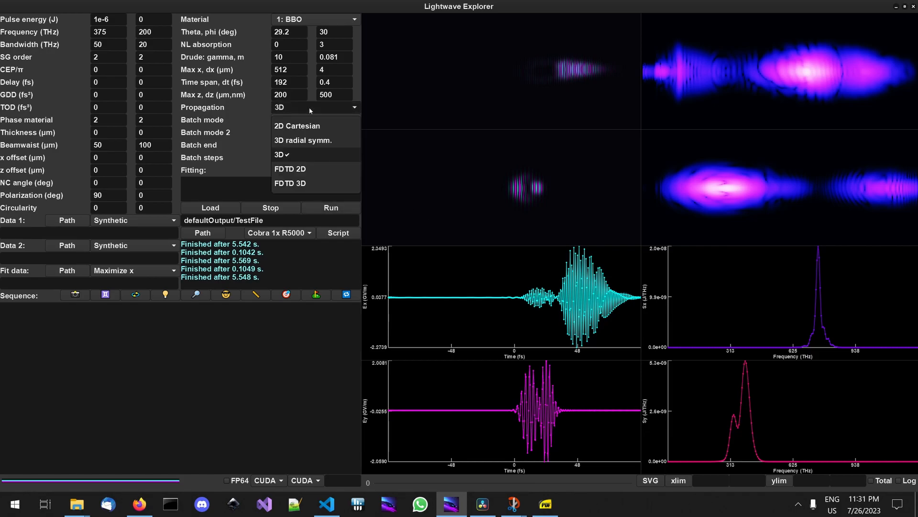
{"action": "left_click", "coordinate": [309, 107]}
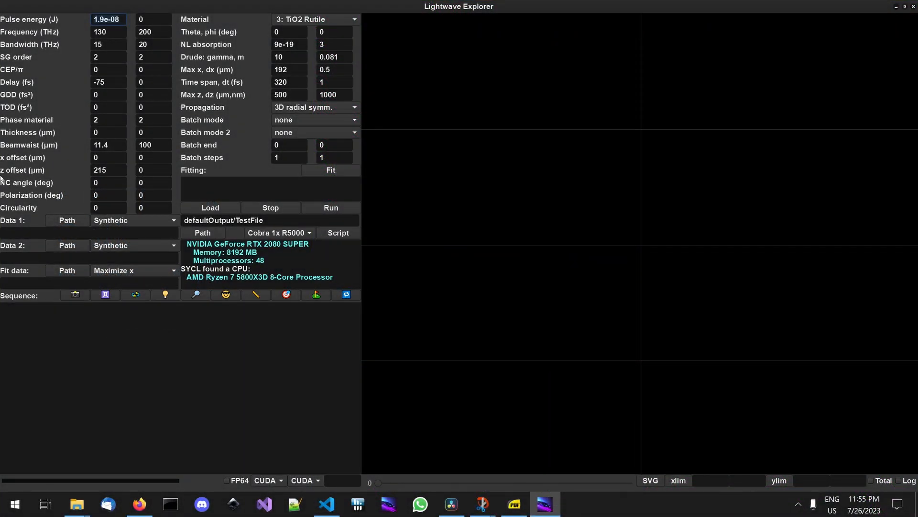
Set the first pulse's energy to 10e-3 J, frequency to 292 THz, bandwidth to 1 THz and delay to 0 fs
{"action": "key", "text": "ctrl+a"}
{"action": "key", "text": "BackSpace"}
{"action": "type", "text": "10e-3"}
{"action": "left_click", "coordinate": [112, 32]}
{"action": "key", "text": "ctrl+a"}
{"action": "key", "text": "BackSpace"}
{"action": "type", "text": "292"}
{"action": "left_click", "coordinate": [104, 48]}
{"action": "left_click", "coordinate": [105, 83]}
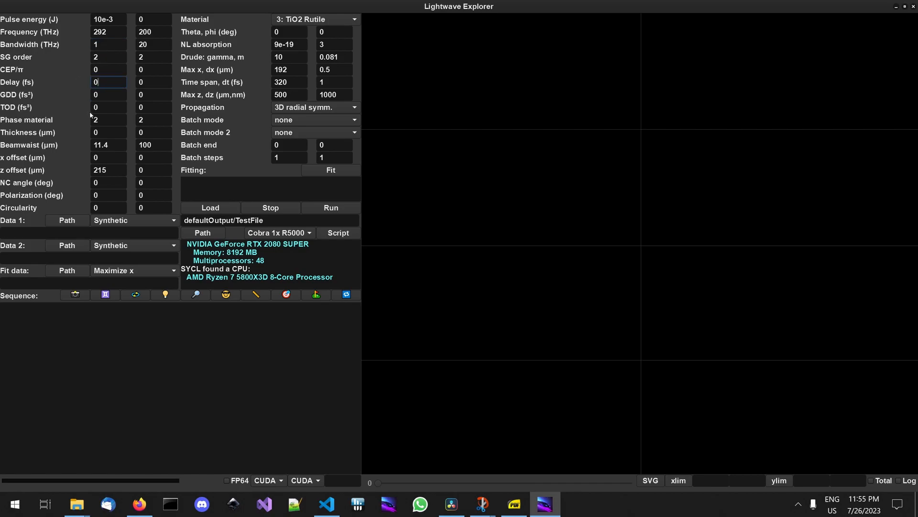
Set the first pulse's beam waist to 1700 µm and its z offset to 0 µm
{"action": "left_click", "coordinate": [116, 145]}
{"action": "key", "text": "BackSpace"}
{"action": "key", "text": "BackSpace"}
{"action": "key", "text": "BackSpace"}
{"action": "type", "text": "700"}
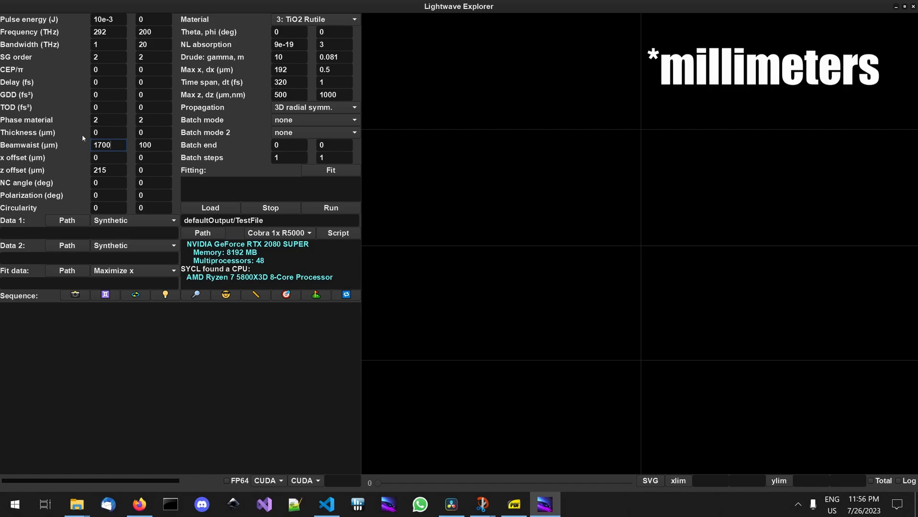
{"action": "left_click_drag", "start_coordinate": [110, 170], "coordinate": [4, 159]}
{"action": "type", "text": "0"}
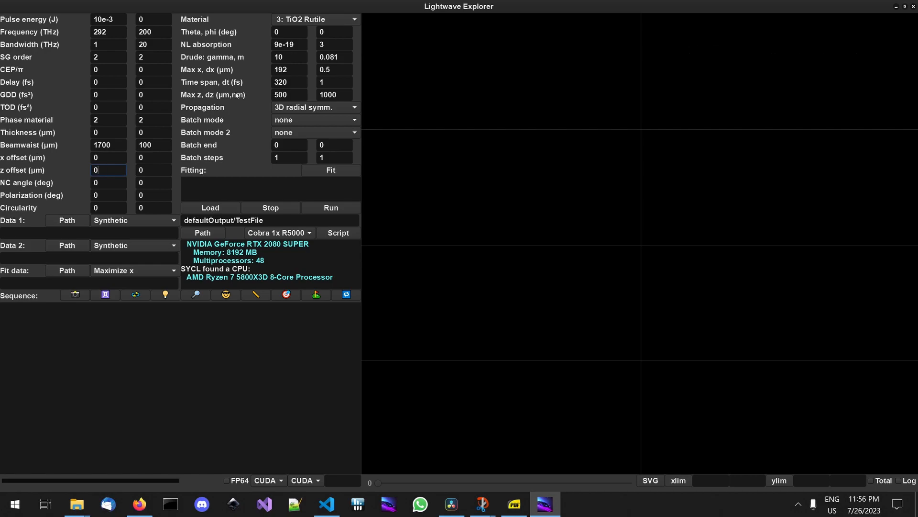
Choose BBO as the crystal material and set its nonlinear absorption to 0
{"action": "left_click", "coordinate": [300, 20]}
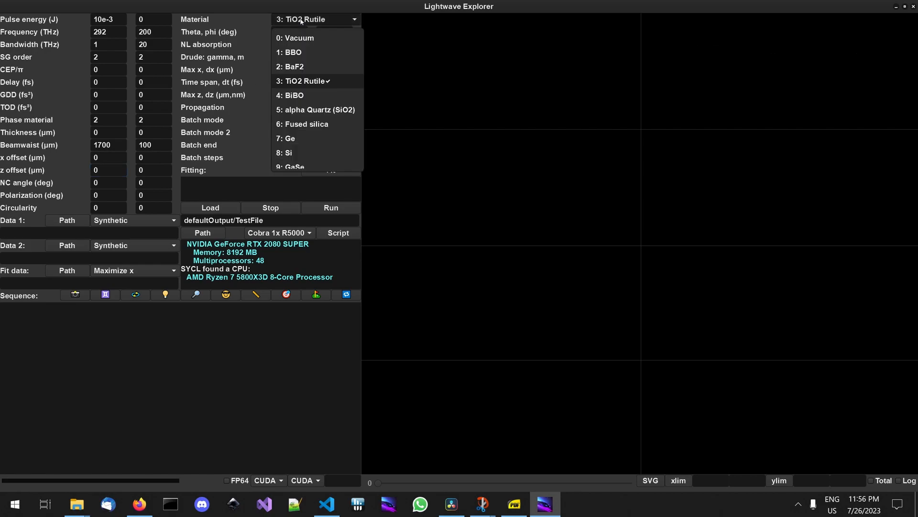
{"action": "left_click", "coordinate": [302, 53]}
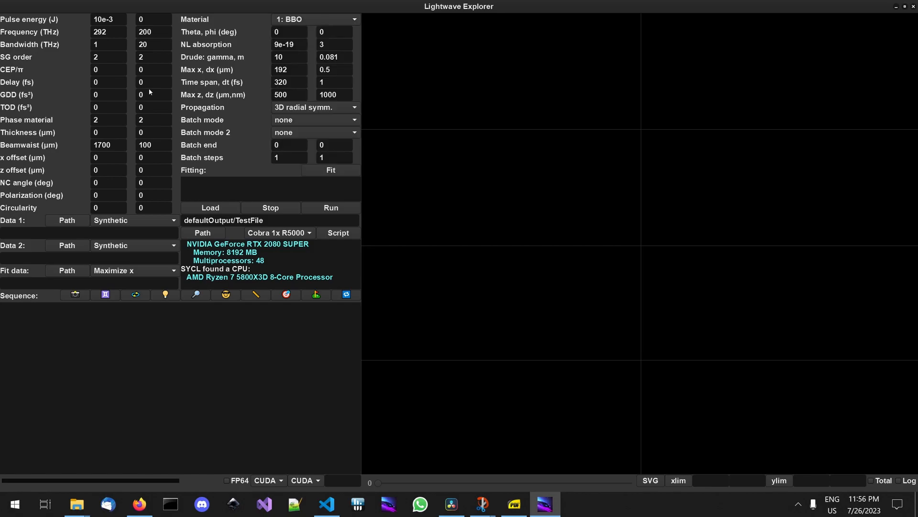
{"action": "double_click", "coordinate": [299, 44]}
{"action": "type", "text": "0"}
Set the spatial grid to 8192 µm with dx 16 µm and the time span to 1024 fs with dt 0.5 fs
{"action": "left_click", "coordinate": [290, 69]}
{"action": "type", "text": "8192"}
{"action": "key", "text": "Tab"}
{"action": "type", "text": "16"}
{"action": "left_click", "coordinate": [276, 81]}
{"action": "type", "text": "1024"}
{"action": "key", "text": "Tab"}
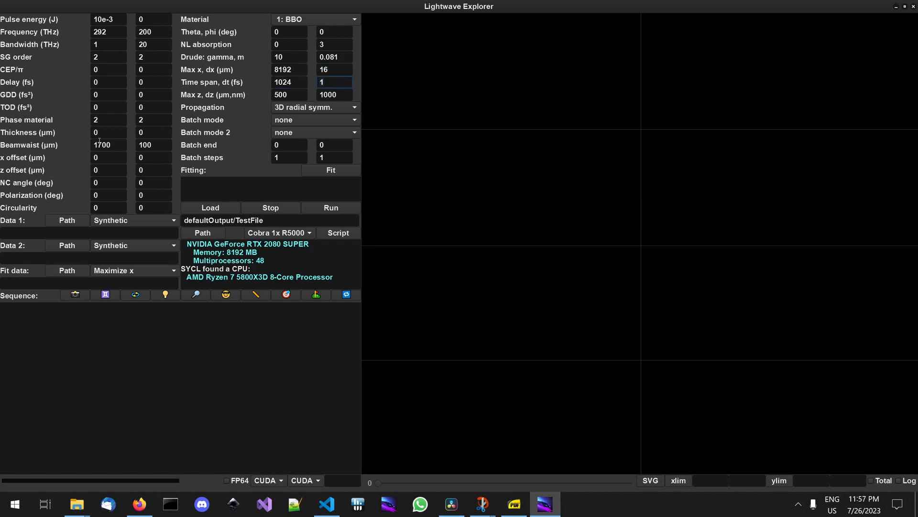
{"action": "type", "text": "0.5"}
Set the crystal length (max z) to 100 µm and the propagation mode to 2D Cartesian
{"action": "left_click", "coordinate": [296, 95]}
{"action": "type", "text": "100"}
{"action": "key", "text": "Tab"}
{"action": "left_click", "coordinate": [292, 93]}
{"action": "left_click", "coordinate": [307, 107]}
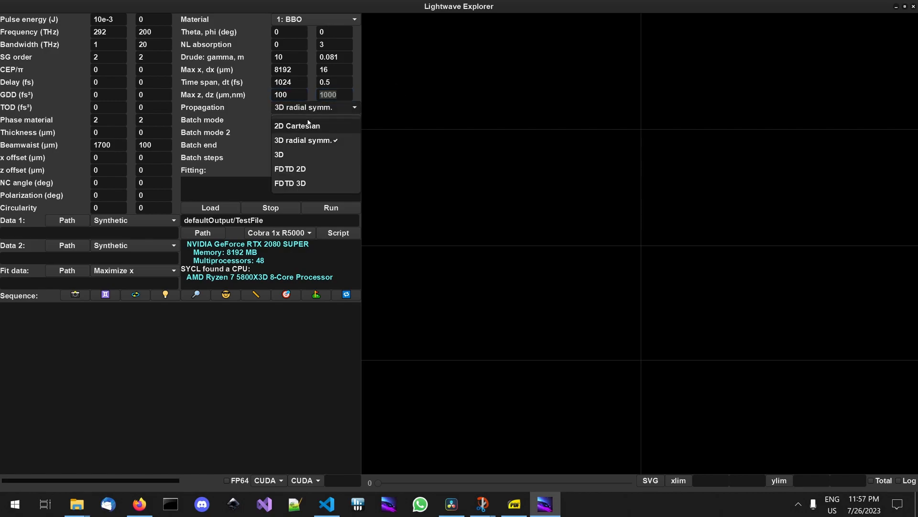
{"action": "left_click", "coordinate": [306, 123]}
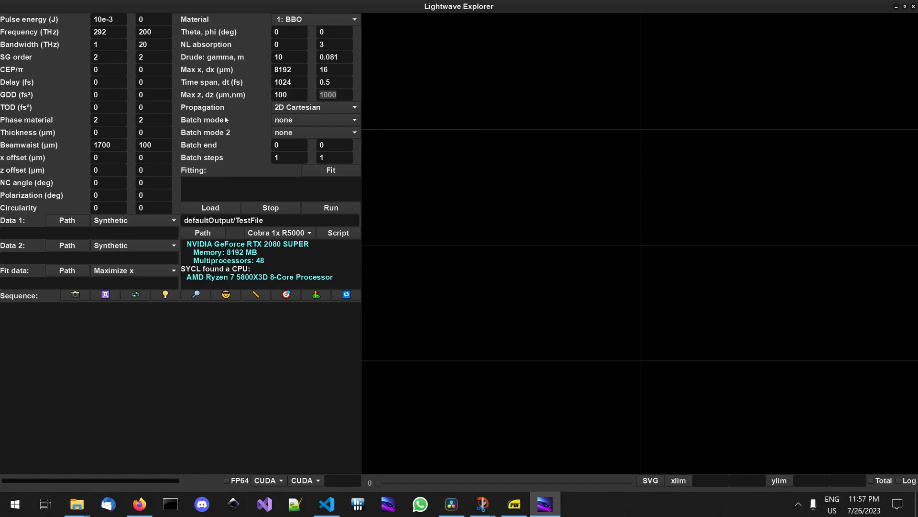
Set the second pulse's energy to 1e-7 J, frequency to 150 THz, bandwidth to 70 THz, SG order to 4 and beam waist to 900 µm
{"action": "left_click", "coordinate": [150, 22]}
{"action": "key", "text": "BackSpace"}
{"action": "type", "text": "1e-7"}
{"action": "key", "text": "Tab"}
{"action": "type", "text": "15"}
{"action": "key", "text": "Tab"}
{"action": "type", "text": "70"}
{"action": "key", "text": "Tab"}
{"action": "type", "text": "4"}
{"action": "left_click", "coordinate": [146, 94]}
{"action": "left_click_drag", "start_coordinate": [159, 146], "coordinate": [1, 146]}
{"action": "type", "text": "900"}
Set the crystal orientation to theta 21 and phi 30 degrees
{"action": "left_click", "coordinate": [292, 32]}
{"action": "key", "text": "BackSpace"}
{"action": "type", "text": "21"}
{"action": "key", "text": "Tab"}
{"action": "type", "text": "30"}
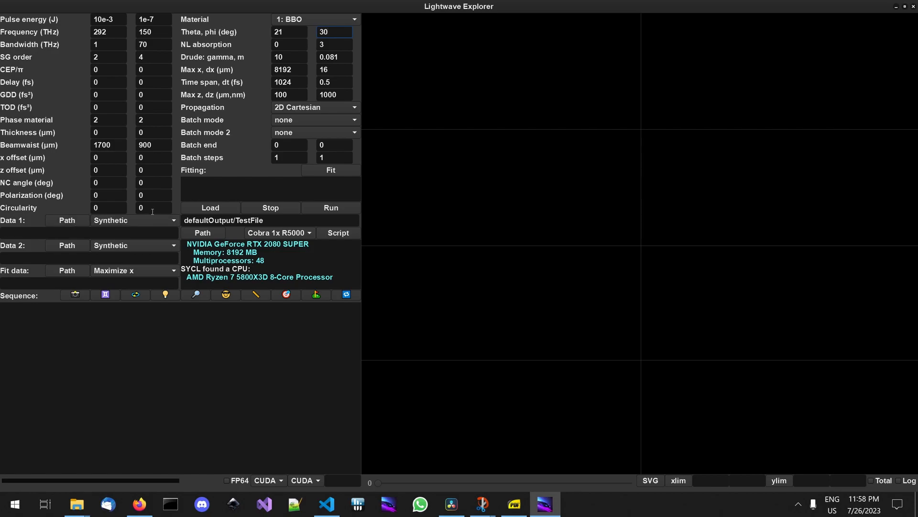
Set the second pulse's polarization to 90 degrees and run the simulation
{"action": "left_click", "coordinate": [153, 194]}
{"action": "key", "text": "BackSpace"}
{"action": "type", "text": "90"}
{"action": "left_click", "coordinate": [332, 208]}
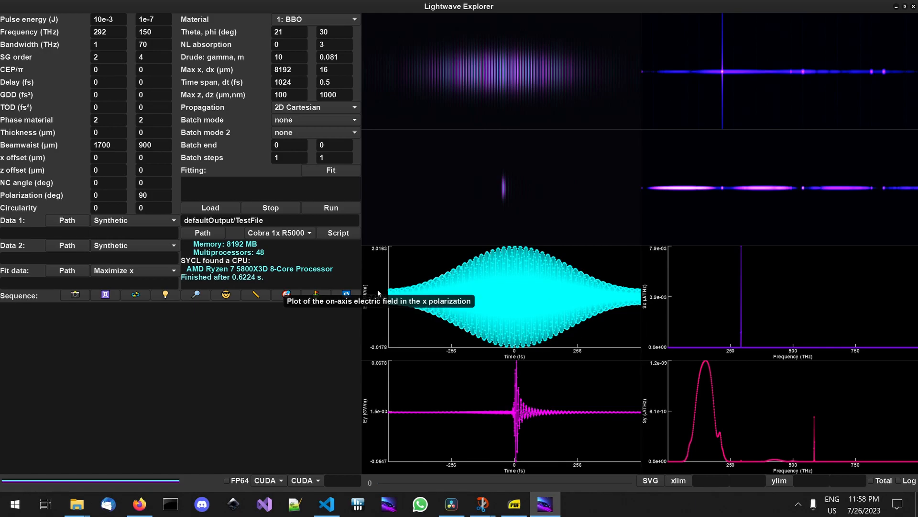
Set the time step dt to 0.4 fs and rerun the simulation
{"action": "left_click", "coordinate": [328, 82]}
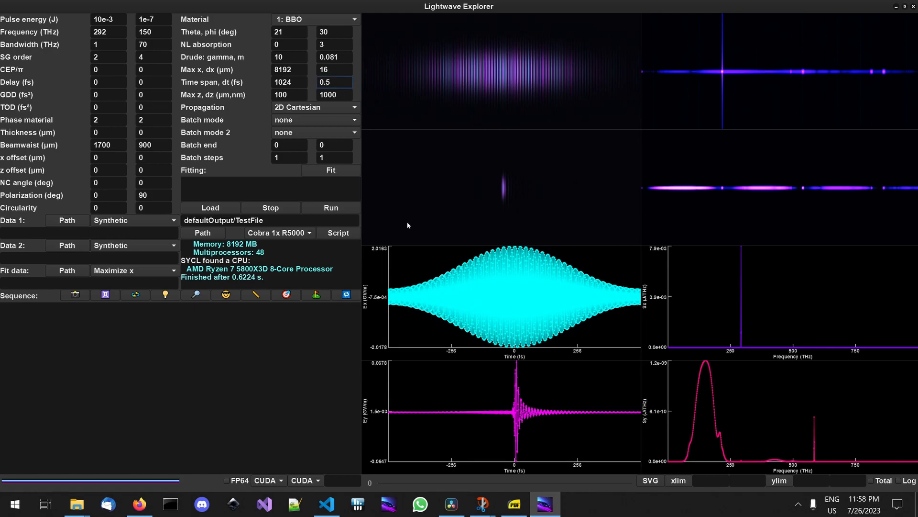
{"action": "type", "text": "4"}
{"action": "left_click", "coordinate": [331, 207]}
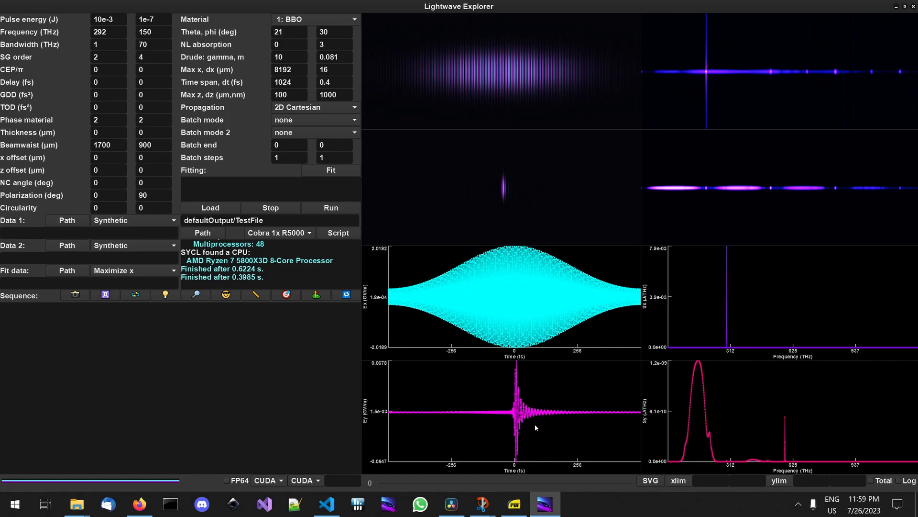
Run the simulation with a crystal length of 0 µm to view the unpropagated input pulses
{"action": "double_click", "coordinate": [289, 95]}
{"action": "type", "text": "0"}
{"action": "left_click", "coordinate": [332, 211]}
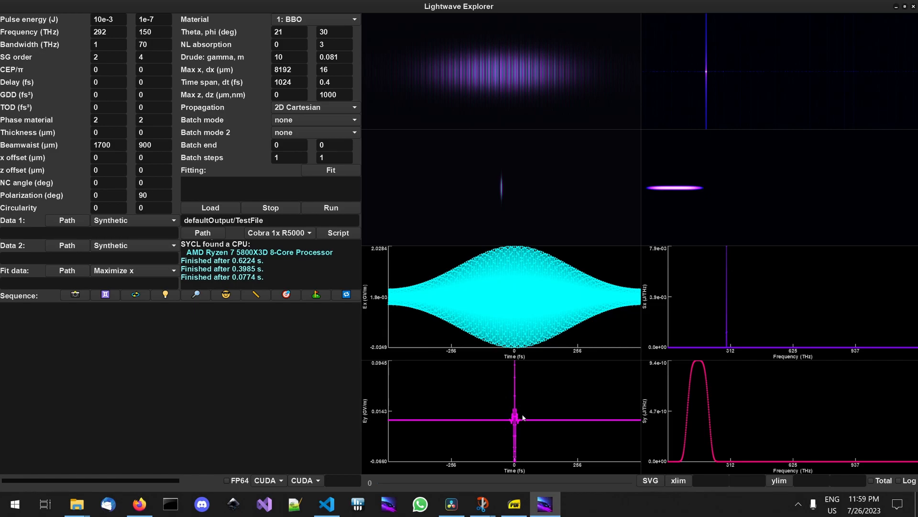
Set the crystal length to 1500 µm and run the simulation
{"action": "left_click", "coordinate": [276, 94]}
{"action": "type", "text": "120"}
{"action": "key", "text": "BackSpace"}
{"action": "key", "text": "BackSpace"}
{"action": "key", "text": "BackSpace"}
{"action": "type", "text": "500"}
{"action": "left_click", "coordinate": [349, 211]}
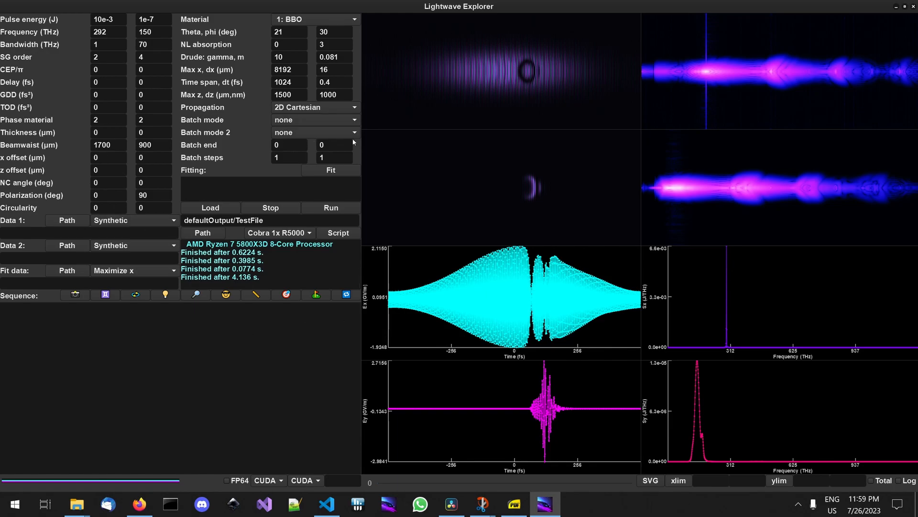
Set the first pulse's noncollinear angle to 0.3 degrees, run the simulation and examine the momentum-frequency plots
{"action": "left_click", "coordinate": [109, 184]}
{"action": "type", "text": ".3"}
{"action": "left_click", "coordinate": [331, 207]}
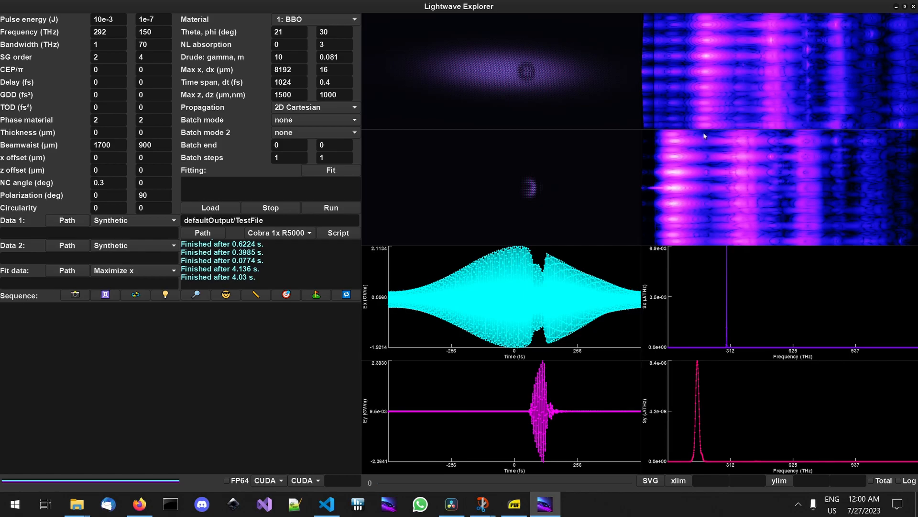
{"action": "mouse_move", "coordinate": [674, 212]}
{"action": "mouse_move", "coordinate": [685, 180]}
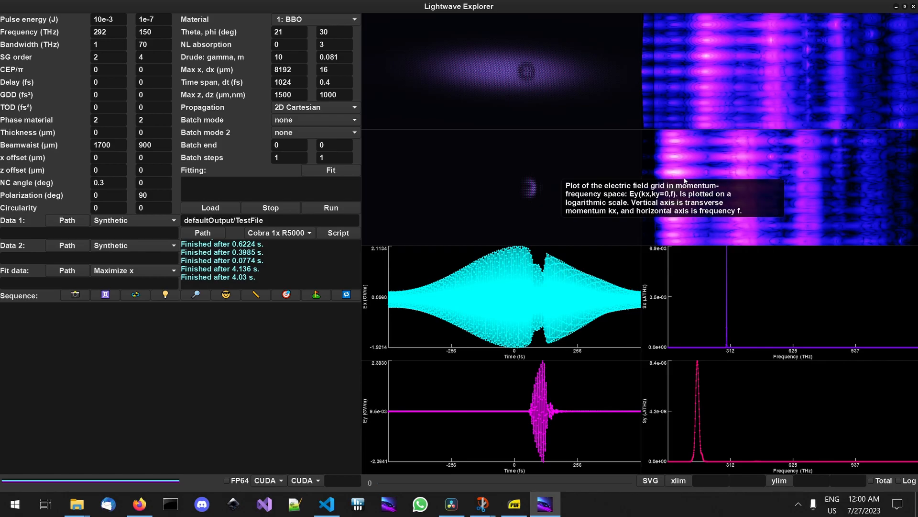
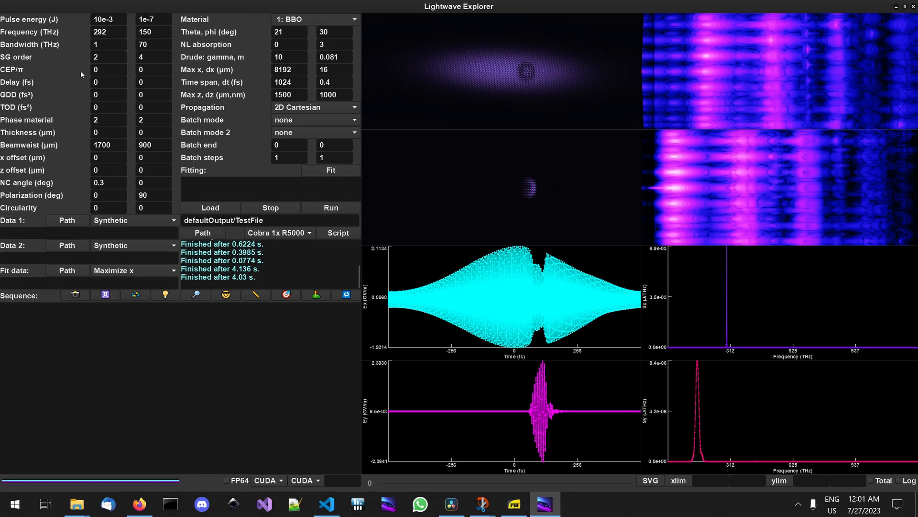
Run the simulation with the second pulse's GDD at 500 fs² and again at 600 fs²
{"action": "left_click", "coordinate": [148, 95]}
{"action": "key", "text": "BackSpace"}
{"action": "type", "text": "500"}
{"action": "left_click", "coordinate": [336, 210]}
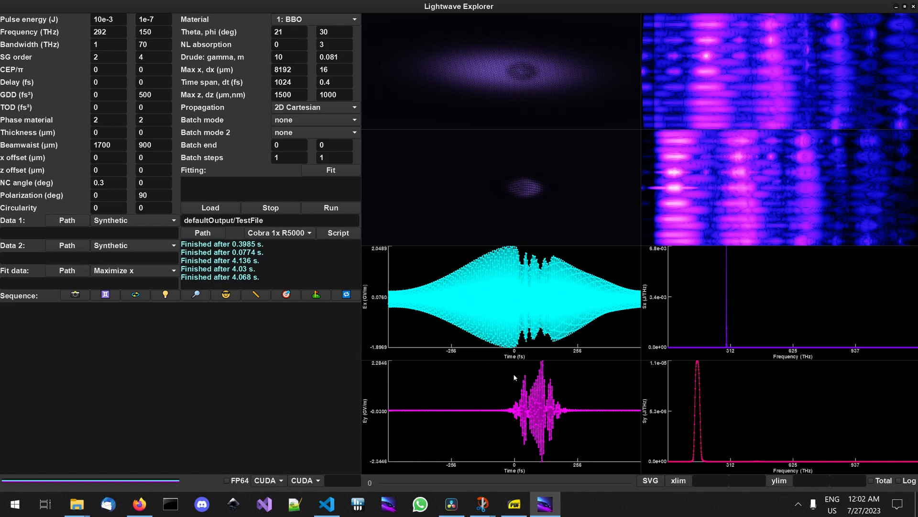
{"action": "double_click", "coordinate": [159, 95]}
{"action": "type", "text": "600"}
{"action": "left_click", "coordinate": [325, 209]}
Limit the frequency axis of the spectra to 100–200 THz
{"action": "left_click", "coordinate": [703, 479]}
{"action": "type", "text": "100"}
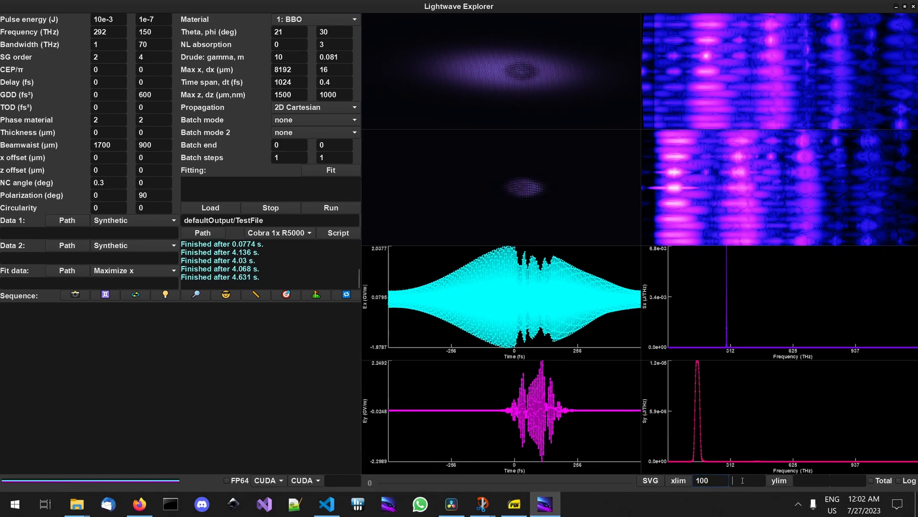
{"action": "key", "text": "Tab"}
{"action": "type", "text": "200"}
{"action": "left_click", "coordinate": [675, 480]}
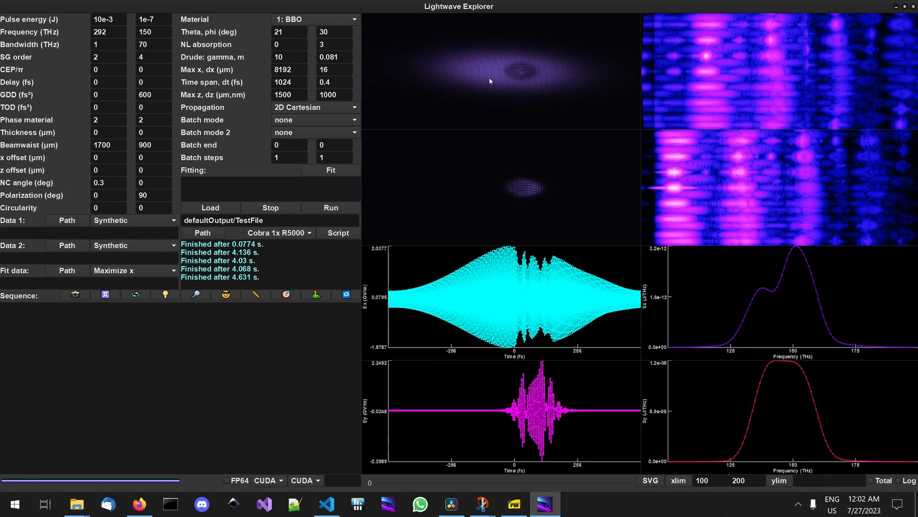
Compare the input pulses with the amplified output by running with a crystal length of 0 µm and again with 1500 µm
{"action": "left_click", "coordinate": [282, 95]}
{"action": "key", "text": "ctrl+a"}
{"action": "type", "text": "0"}
{"action": "left_click", "coordinate": [337, 211]}
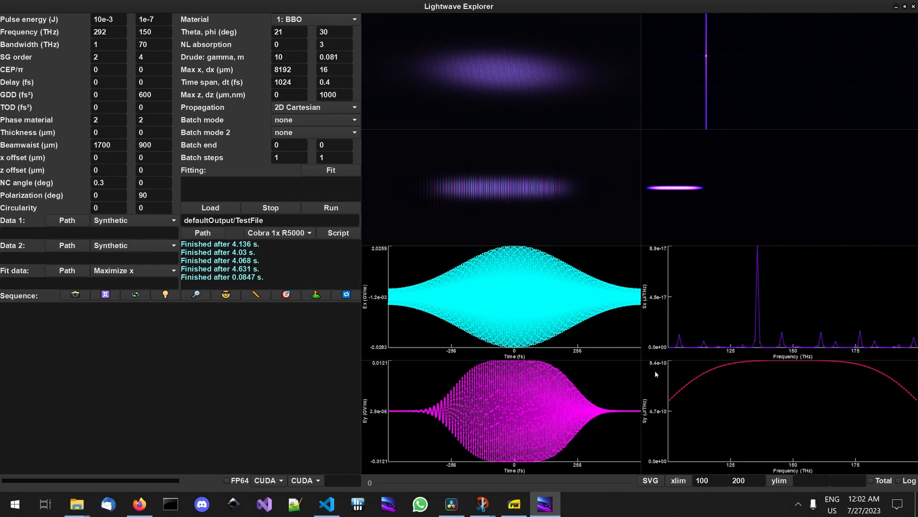
{"action": "double_click", "coordinate": [280, 94]}
{"action": "type", "text": "1500"}
{"action": "left_click", "coordinate": [349, 209]}
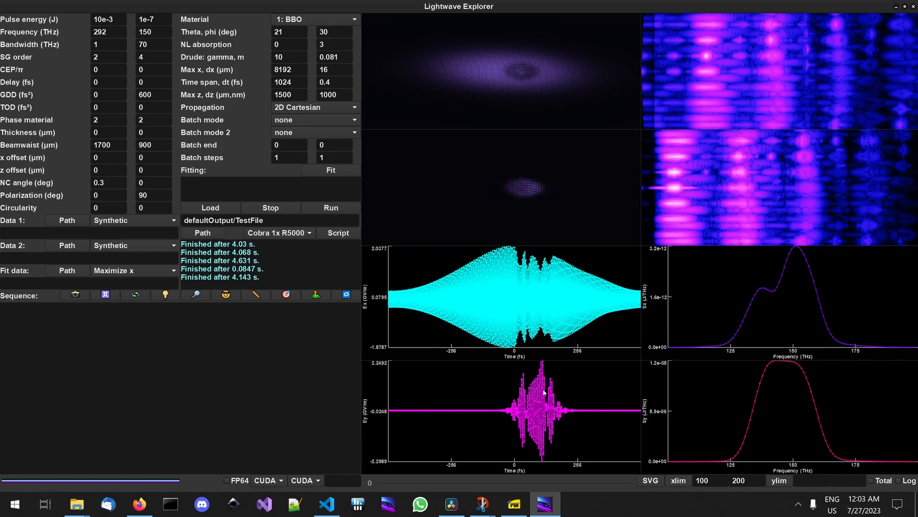
Set the crystal's theta angle to 21.2 degrees and rerun the simulation
{"action": "left_click", "coordinate": [284, 32]}
{"action": "mouse_move", "coordinate": [565, 56]}
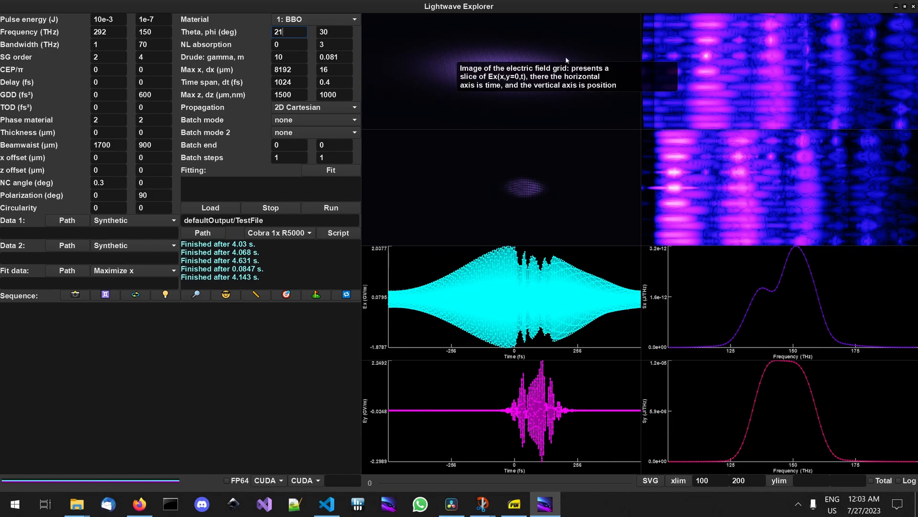
{"action": "type", "text": ".2"}
{"action": "left_click", "coordinate": [346, 209]}
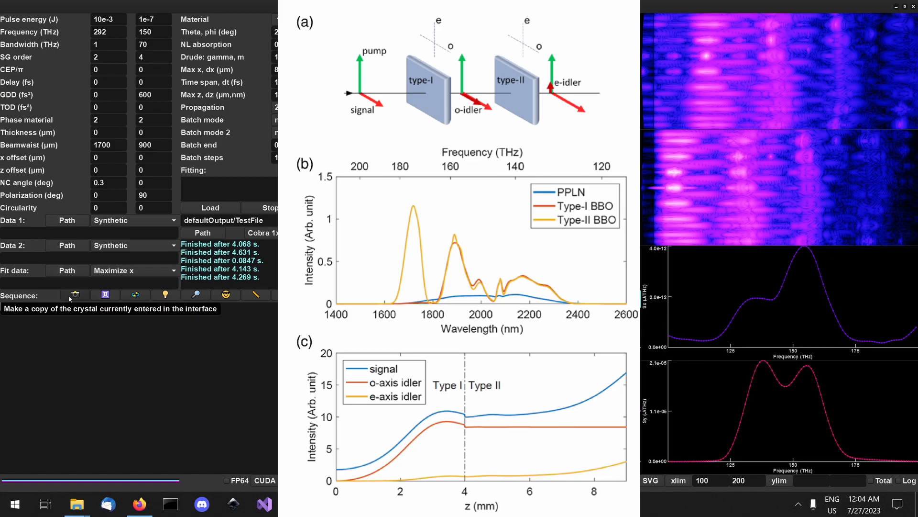
Add the currently entered crystal to the simulation sequence and duplicate its nonlinear line as a second crystal
{"action": "left_click", "coordinate": [70, 297]}
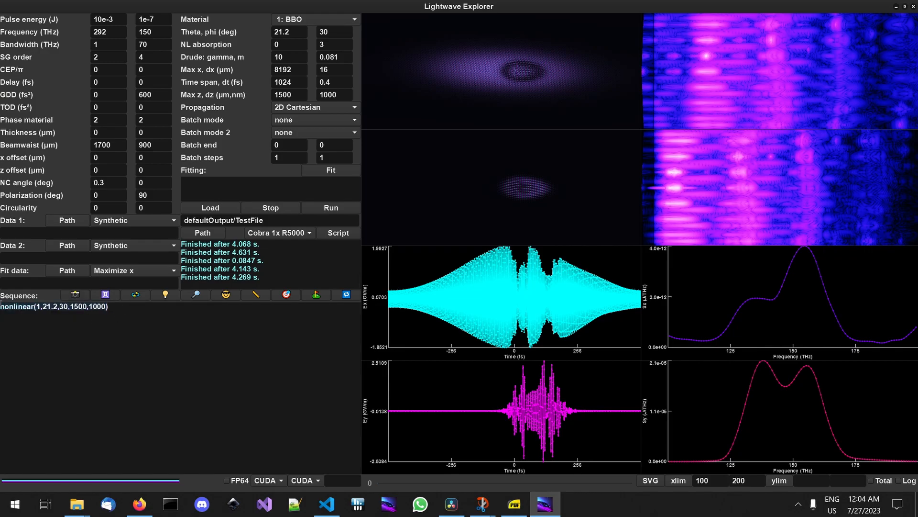
{"action": "left_click", "coordinate": [125, 306]}
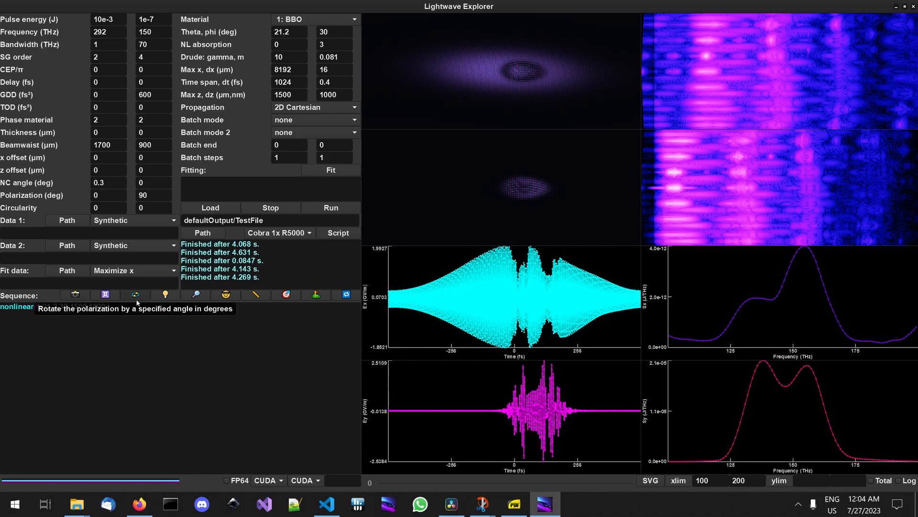
{"action": "left_click", "coordinate": [106, 295]}
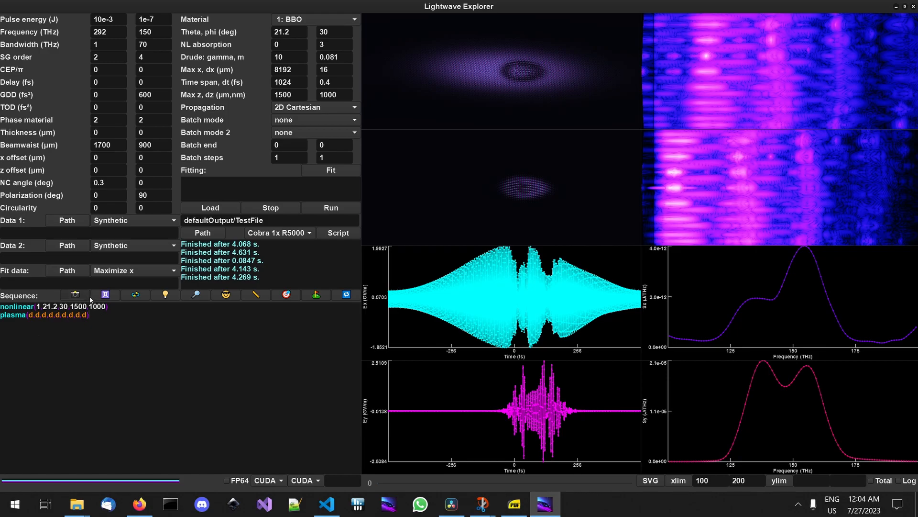
{"action": "double_click", "coordinate": [8, 314]}
{"action": "left_click_drag", "start_coordinate": [115, 308], "coordinate": [1, 307]}
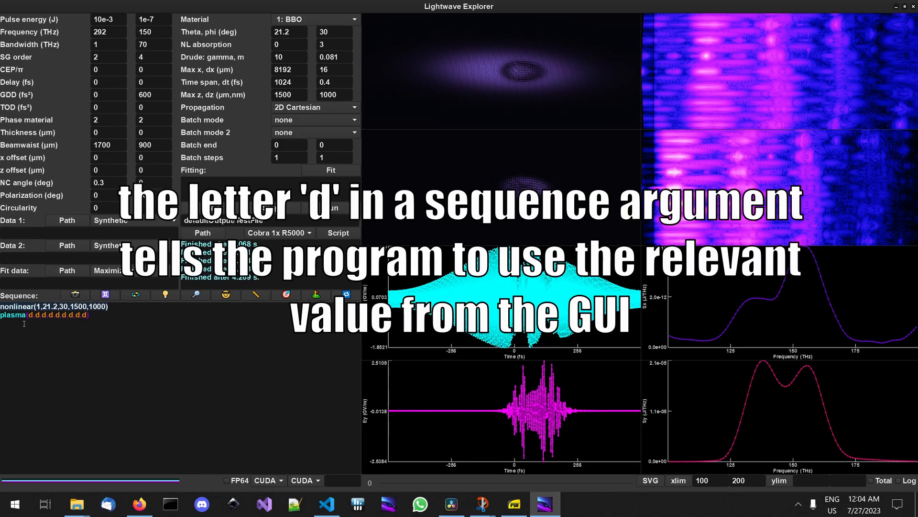
{"action": "left_click_drag", "start_coordinate": [90, 315], "coordinate": [1, 316]}
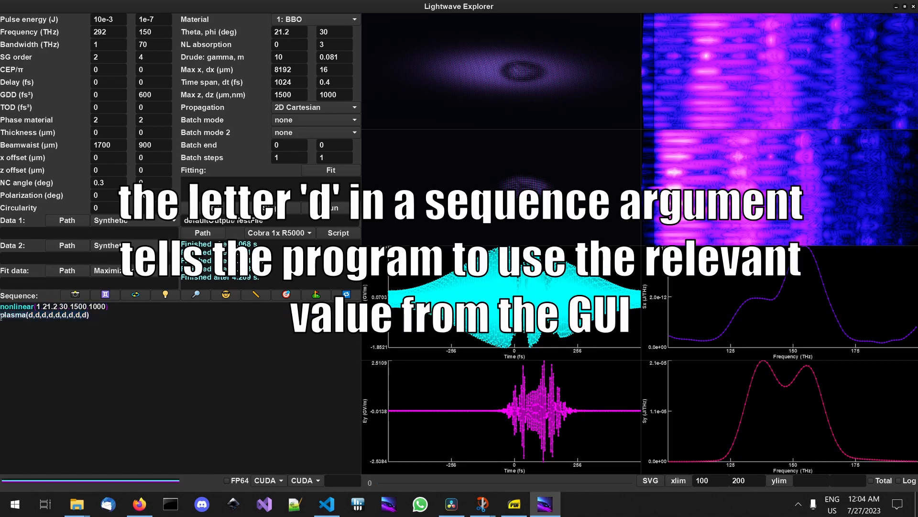
{"action": "key", "text": "ctrl+v"}
Edit the second nonlinear line so its theta and phi arguments are d and its crystal length is 1000
{"action": "left_click", "coordinate": [37, 314]}
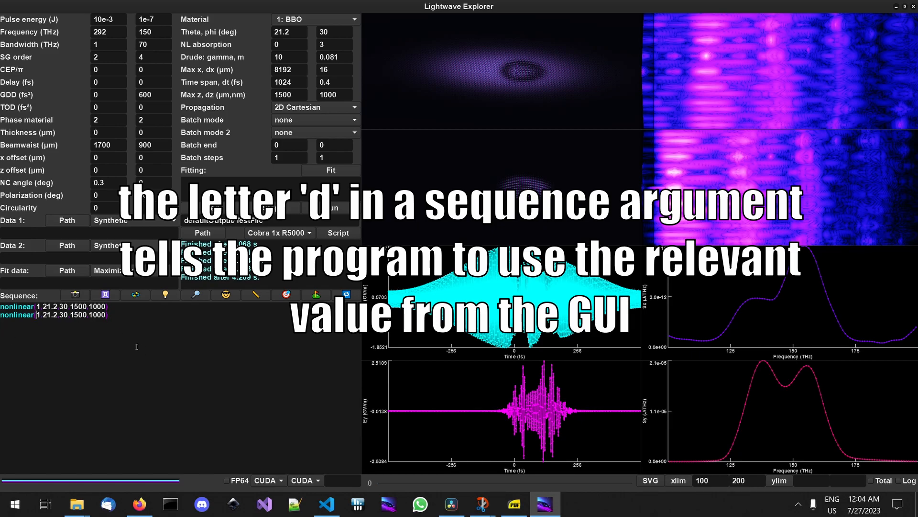
{"action": "key", "text": "Right"}
{"action": "key", "text": "Right"}
{"action": "key", "text": "Right"}
{"action": "key", "text": "Right"}
{"action": "key", "text": "Right"}
{"action": "key", "text": "Right"}
{"action": "key", "text": "BackSpace"}
{"action": "key", "text": "BackSpace"}
{"action": "key", "text": "BackSpace"}
{"action": "key", "text": "BackSpace"}
{"action": "type", "text": "d"}
{"action": "key", "text": "Right"}
{"action": "key", "text": "BackSpace"}
{"action": "key", "text": "BackSpace"}
{"action": "type", "text": "d"}
{"action": "key", "text": "Right"}
{"action": "key", "text": "Right"}
{"action": "key", "text": "Right"}
{"action": "key", "text": "BackSpace"}
{"action": "type", "text": "0"}
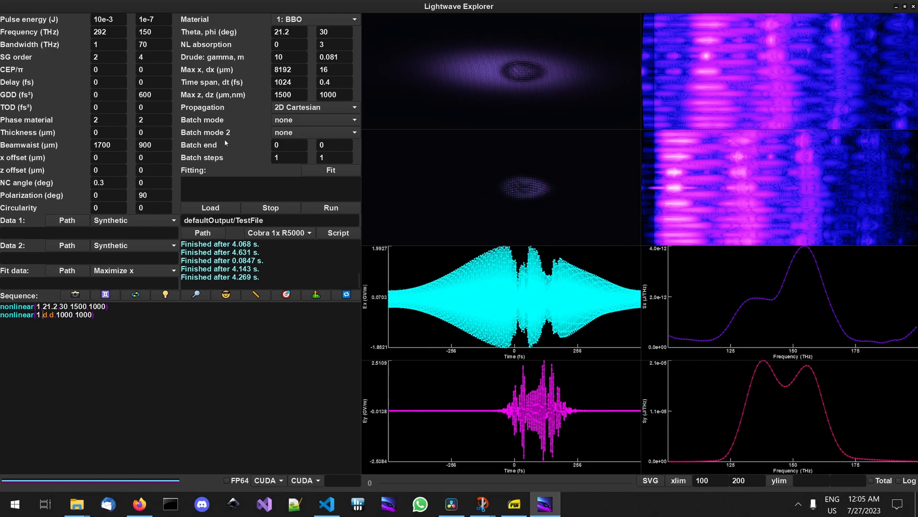
Set the interface crystal angles to theta 29.5 and phi 0 degrees and run the two-crystal sequence
{"action": "left_click", "coordinate": [296, 32]}
{"action": "key", "text": "BackSpace"}
{"action": "key", "text": "BackSpace"}
{"action": "key", "text": "BackSpace"}
{"action": "type", "text": "9.5"}
{"action": "key", "text": "Tab"}
{"action": "key", "text": "BackSpace"}
{"action": "key", "text": "BackSpace"}
{"action": "type", "text": "0"}
{"action": "left_click", "coordinate": [125, 307]}
{"action": "mouse_move", "coordinate": [489, 186]}
{"action": "left_click", "coordinate": [335, 209]}
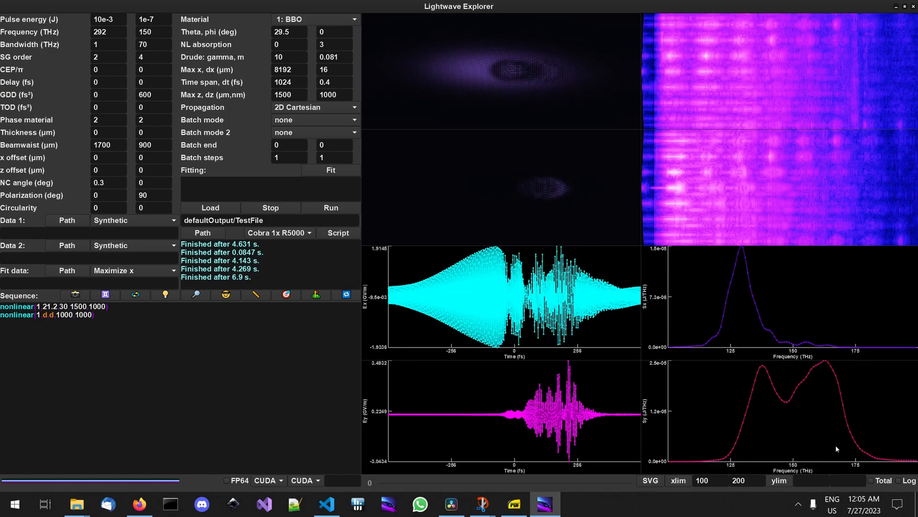
Rerun the sequence with theta at 29.4 degrees and again at 29.6 degrees
{"action": "left_click", "coordinate": [289, 32]}
{"action": "key", "text": "BackSpace"}
{"action": "type", "text": "4"}
{"action": "left_click", "coordinate": [349, 211]}
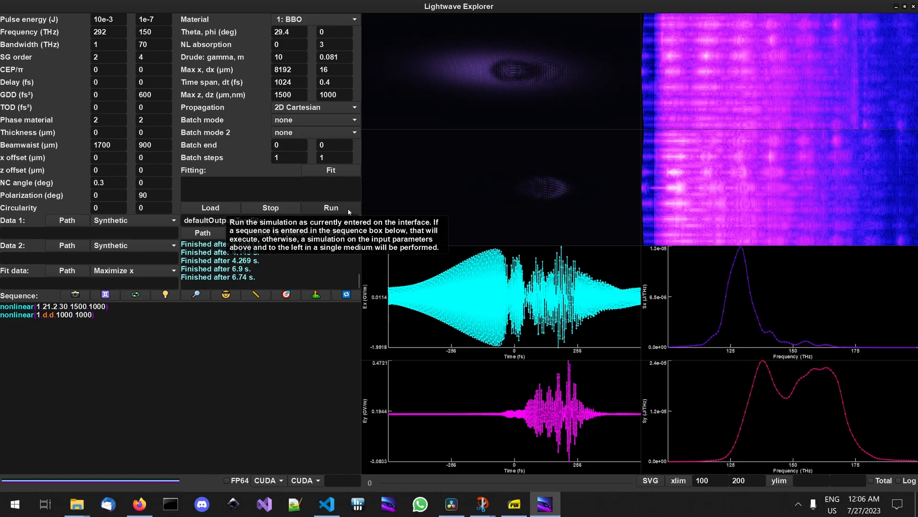
{"action": "left_click", "coordinate": [291, 33]}
{"action": "key", "text": "BackSpace"}
{"action": "type", "text": "6"}
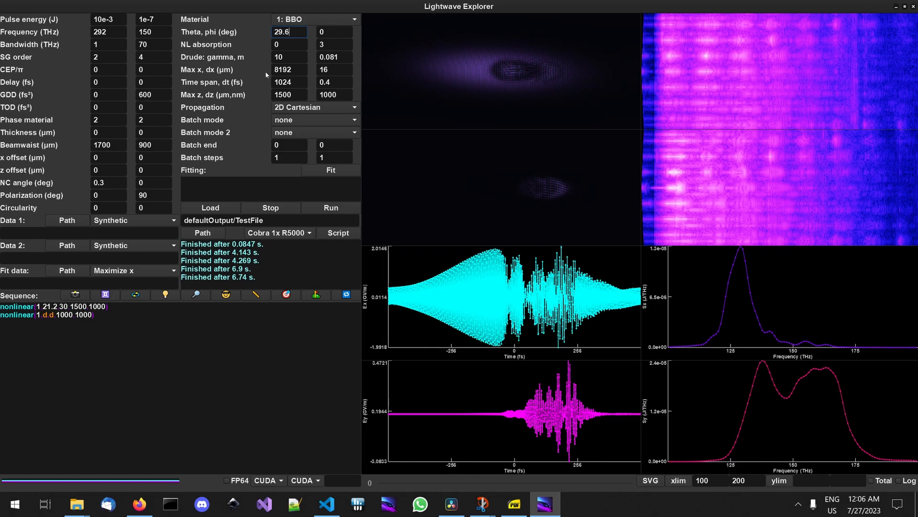
{"action": "left_click", "coordinate": [321, 208]}
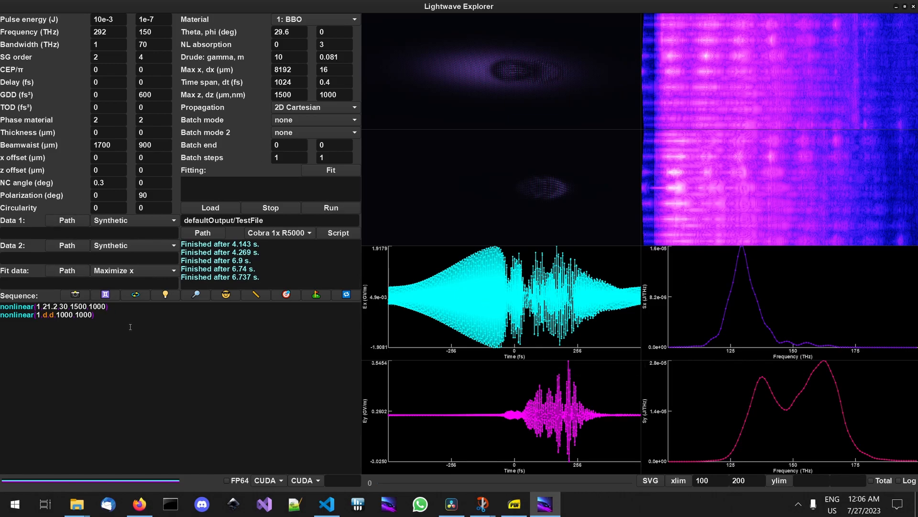
Run a batch scan of the first pulse's delay (09: Delay 1) from -300 to 300 fs in 7 steps
{"action": "left_click", "coordinate": [309, 121]}
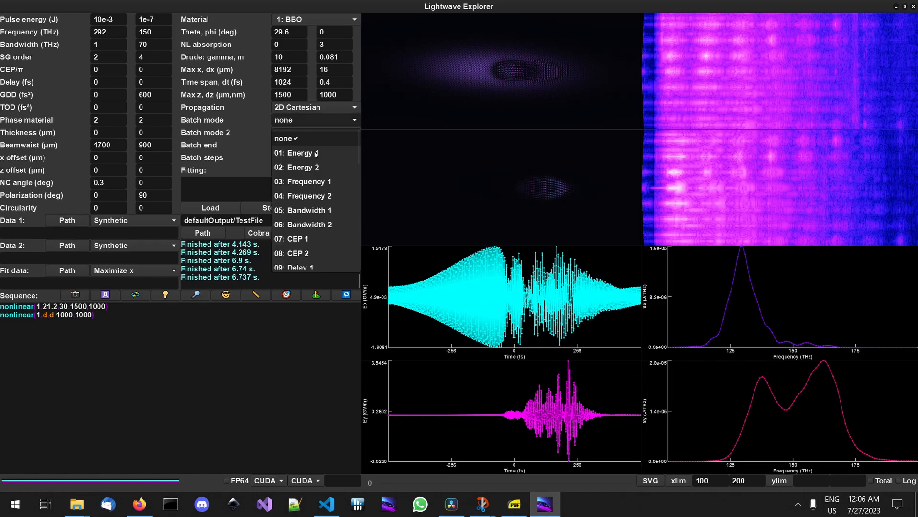
{"action": "scroll", "coordinate": [315, 154], "scroll_direction": "down", "scroll_amount": 3}
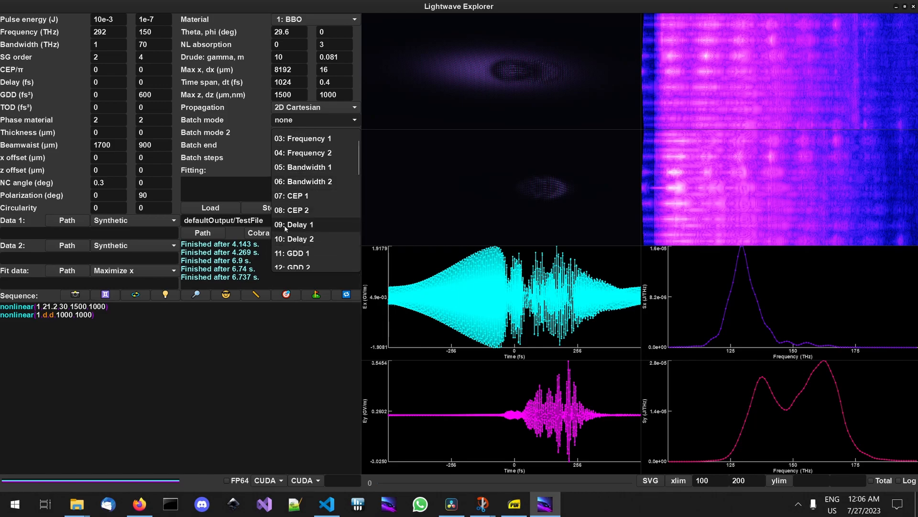
{"action": "left_click", "coordinate": [292, 224]}
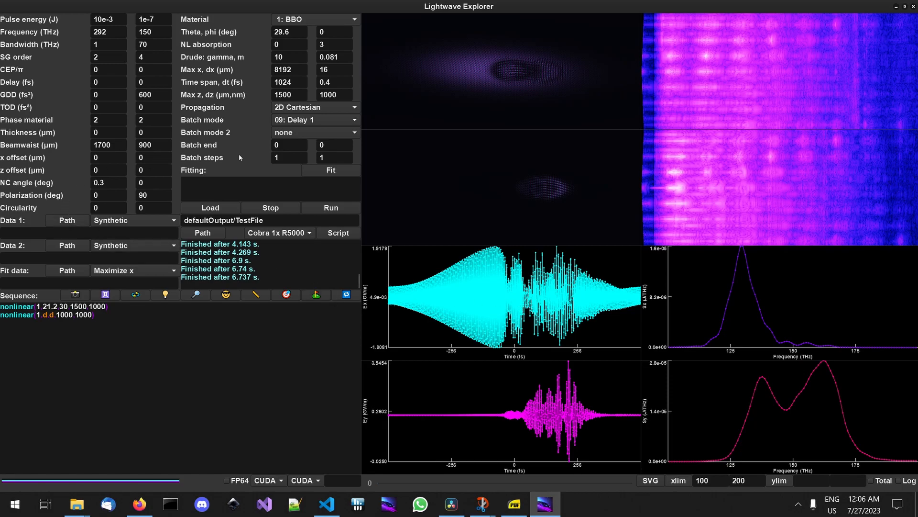
{"action": "left_click", "coordinate": [104, 83]}
{"action": "key", "text": "BackSpace"}
{"action": "type", "text": "-300"}
{"action": "left_click", "coordinate": [287, 144]}
{"action": "left_click", "coordinate": [280, 159]}
{"action": "key", "text": "BackSpace"}
{"action": "type", "text": "7"}
{"action": "left_click", "coordinate": [335, 208]}
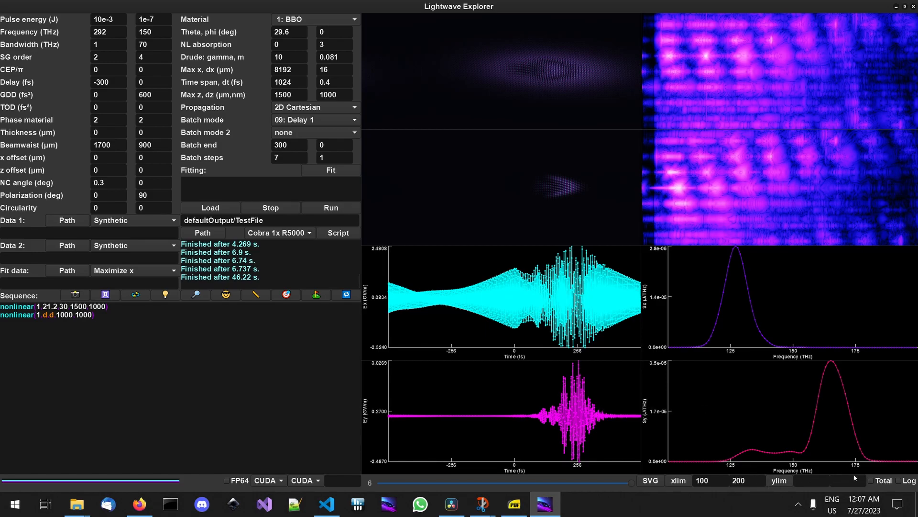
Limit the vertical axis of the spectra to 0–4e-5 and display batch result 4
{"action": "left_click", "coordinate": [806, 483]}
{"action": "type", "text": "0"}
{"action": "key", "text": "Tab"}
{"action": "type", "text": "4e-5"}
{"action": "left_click", "coordinate": [775, 484]}
{"action": "left_click_drag", "start_coordinate": [631, 483], "coordinate": [552, 481]}
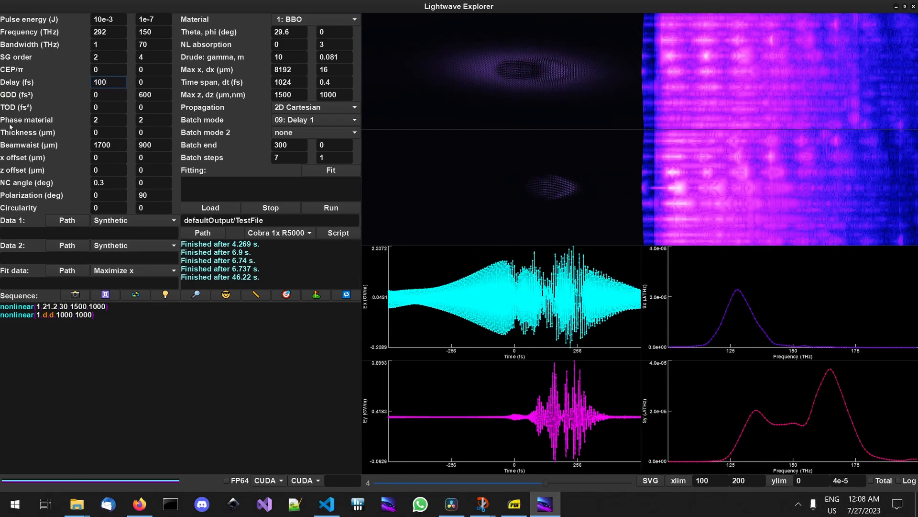
Turn batch mode off and run the sequence with the first pulse's delay at 100 fs
{"action": "left_click", "coordinate": [335, 116]}
{"action": "scroll", "coordinate": [334, 133], "scroll_direction": "up", "scroll_amount": 3}
{"action": "left_click", "coordinate": [333, 135]}
{"action": "left_click", "coordinate": [331, 207]}
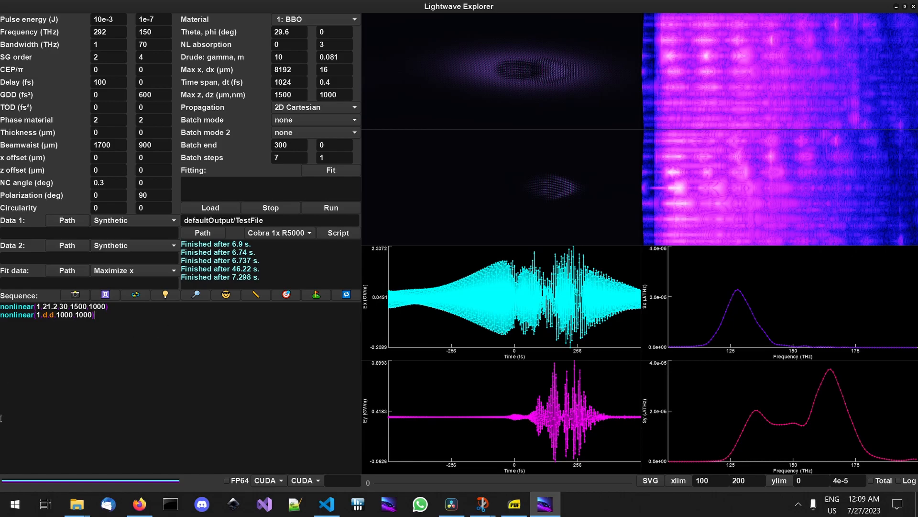
Append a far-field aperture with a 0.3 degree opening angle to the sequence and run it
{"action": "left_click", "coordinate": [318, 296]}
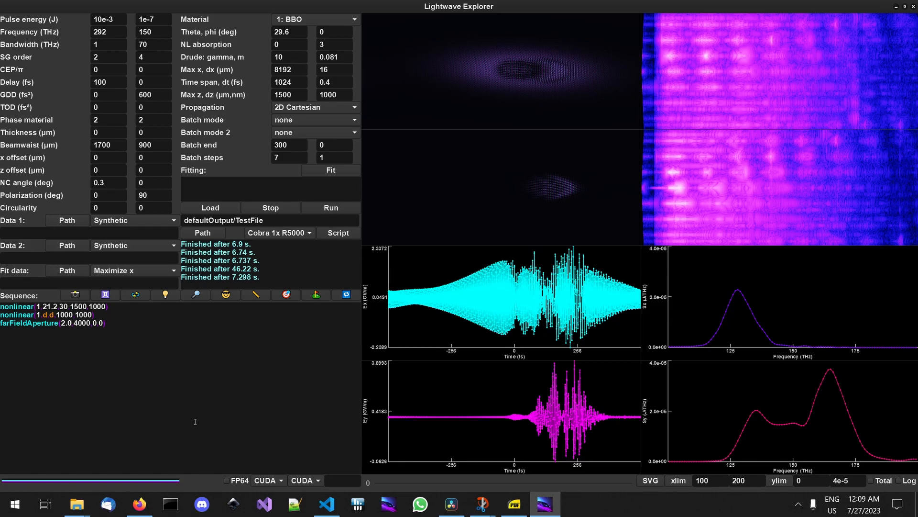
{"action": "key", "text": "BackSpace"}
{"action": "key", "text": "BackSpace"}
{"action": "key", "text": "BackSpace"}
{"action": "type", "text": "0.3"}
{"action": "left_click", "coordinate": [328, 209]}
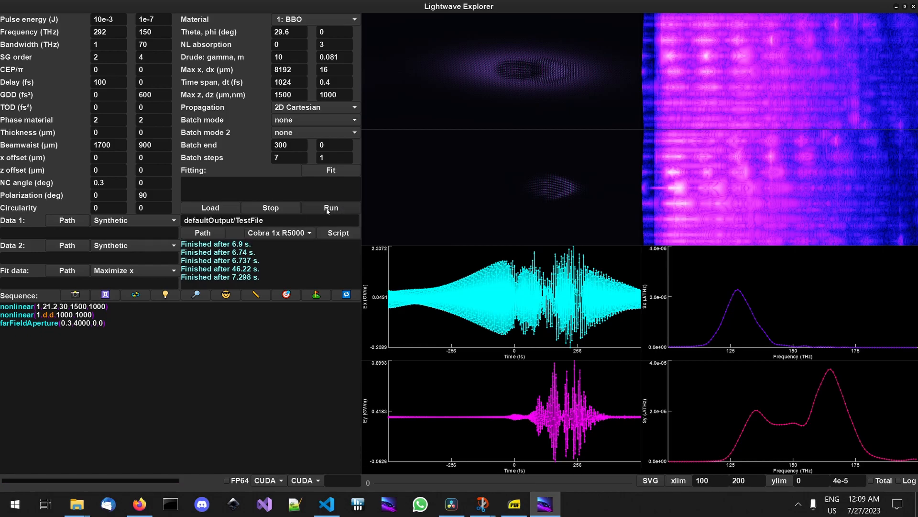